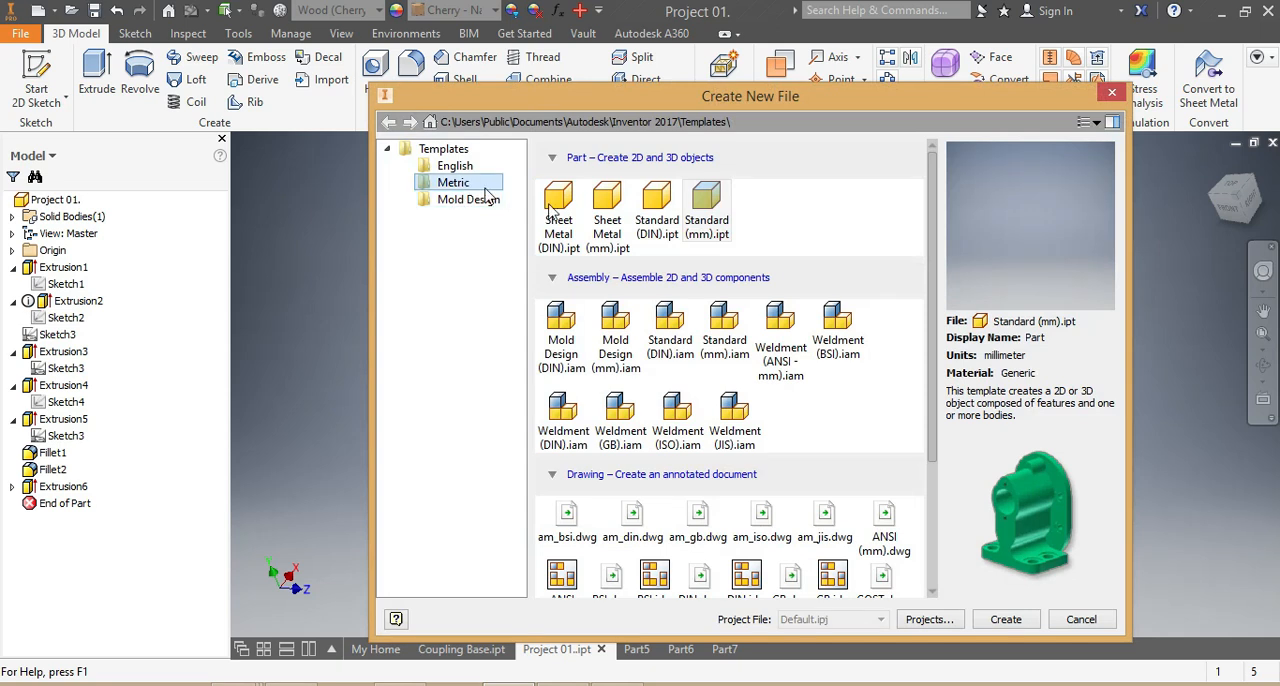
- Create a part from the metric Standard (mm).ipt template and sketch a rectangle about 20 mm tall, with its lower-right corner at the origin
left_click(1004, 620)
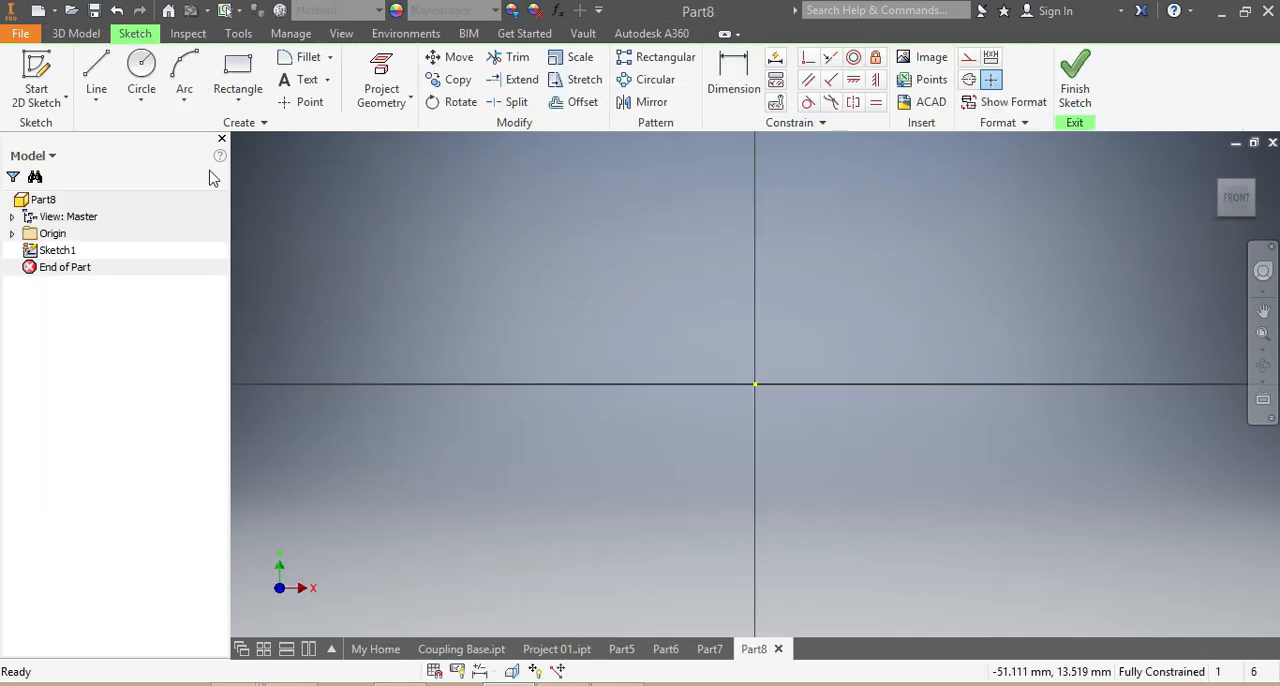
left_click(237, 75)
left_click(568, 182)
left_click(755, 384)
- Dimension the rectangle's height as 40 mm
left_click(731, 72)
left_click(755, 243)
left_click(893, 269)
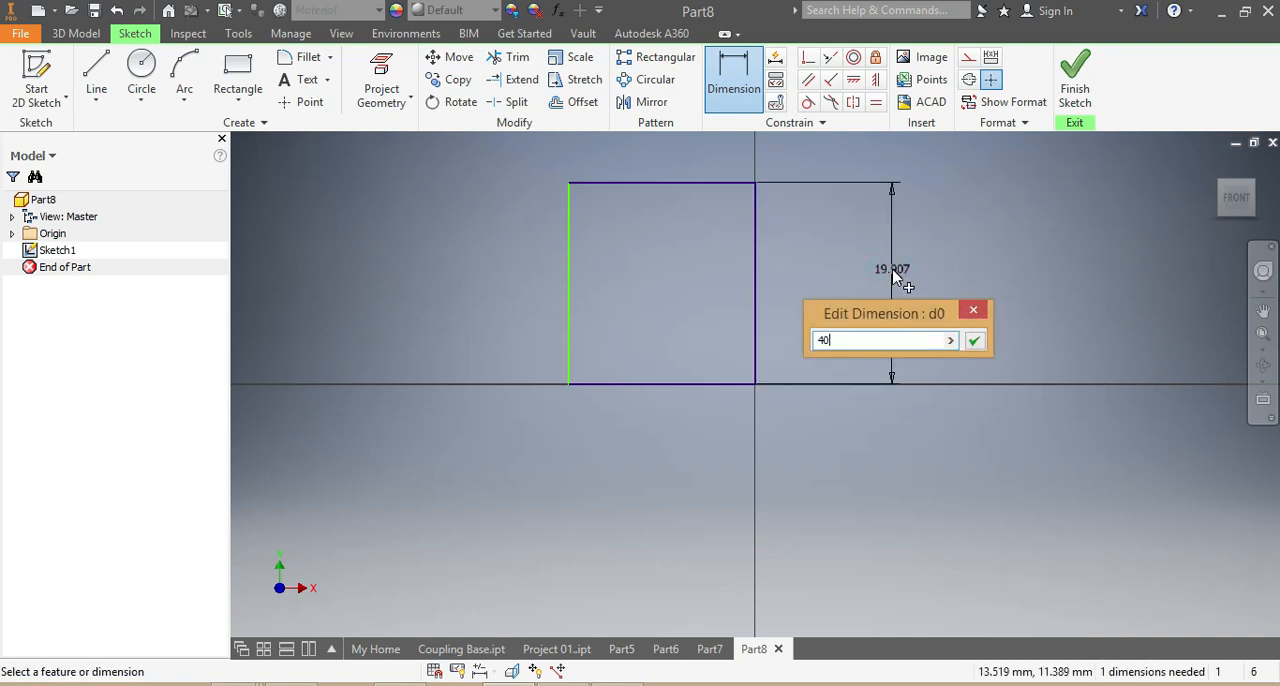
type("40")
key("Return")
scroll(894, 274, "down", 5)
scroll(916, 314, "up", 5)
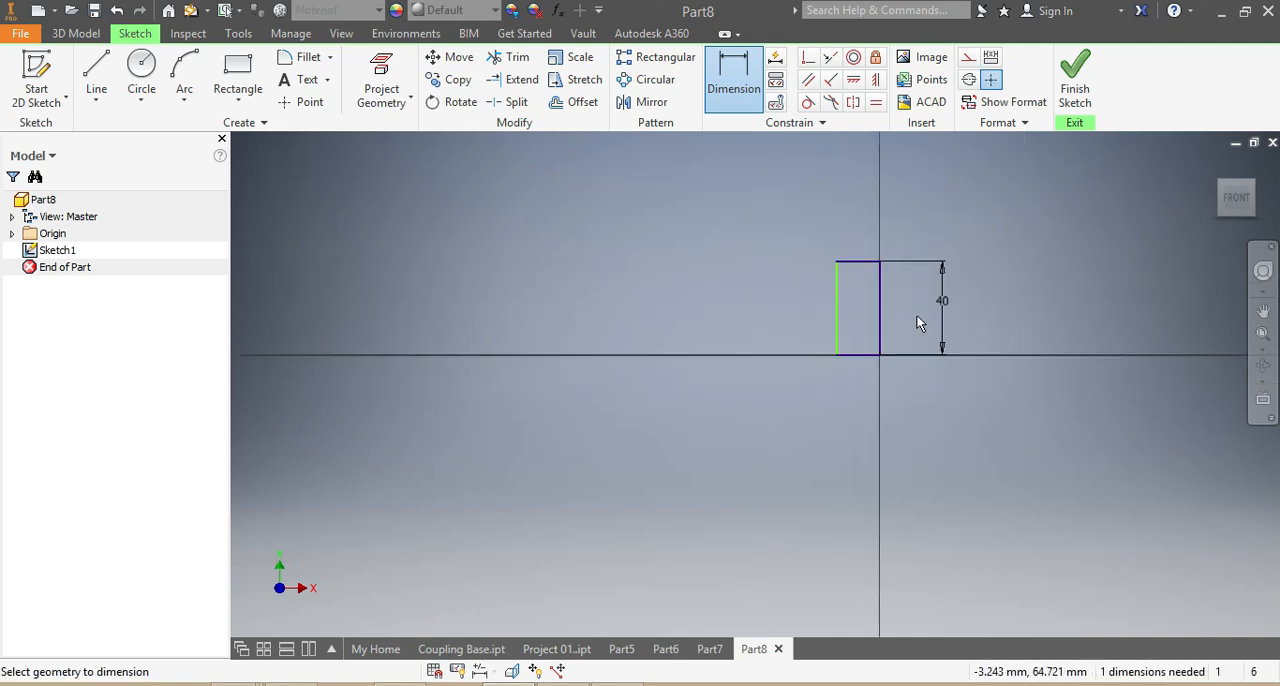
- Sketch a low, wide rectangle about 66 by 13 mm, extending left from the origin across the tall rectangle's lower part
left_click(222, 68)
left_click(557, 332)
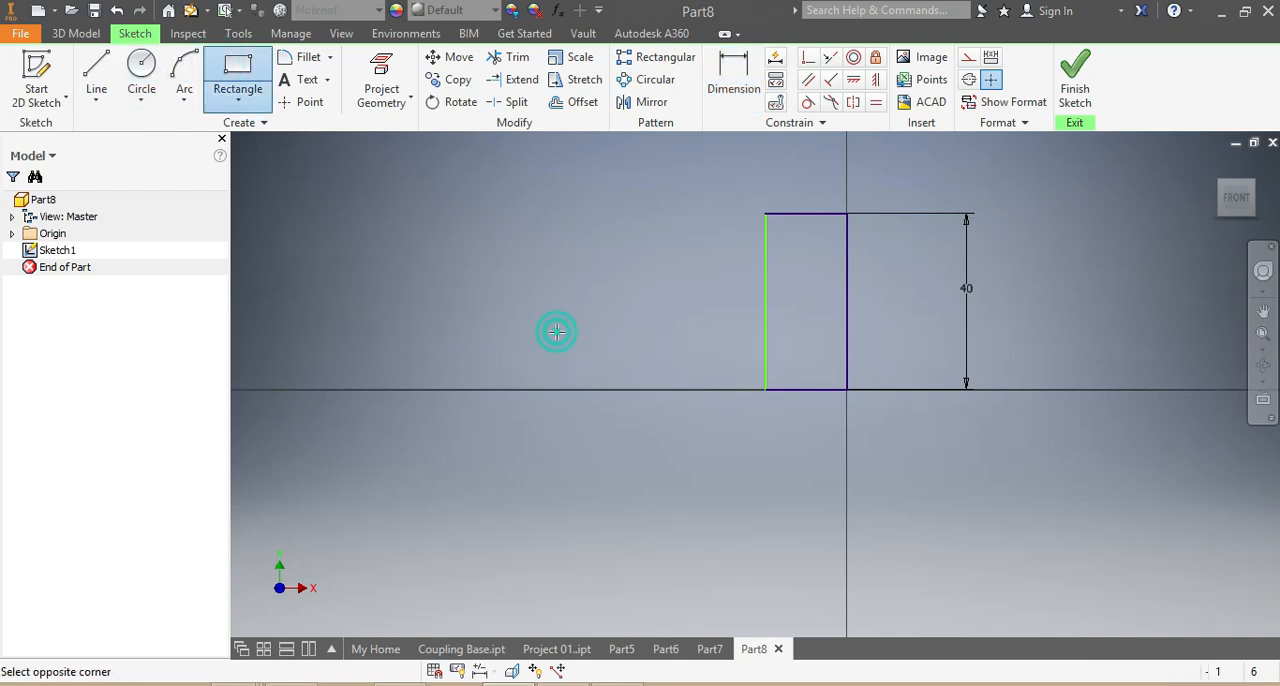
left_click(846, 390)
- Dimension the low rectangle with a height of 10 mm and a width of 60 mm
left_click(731, 88)
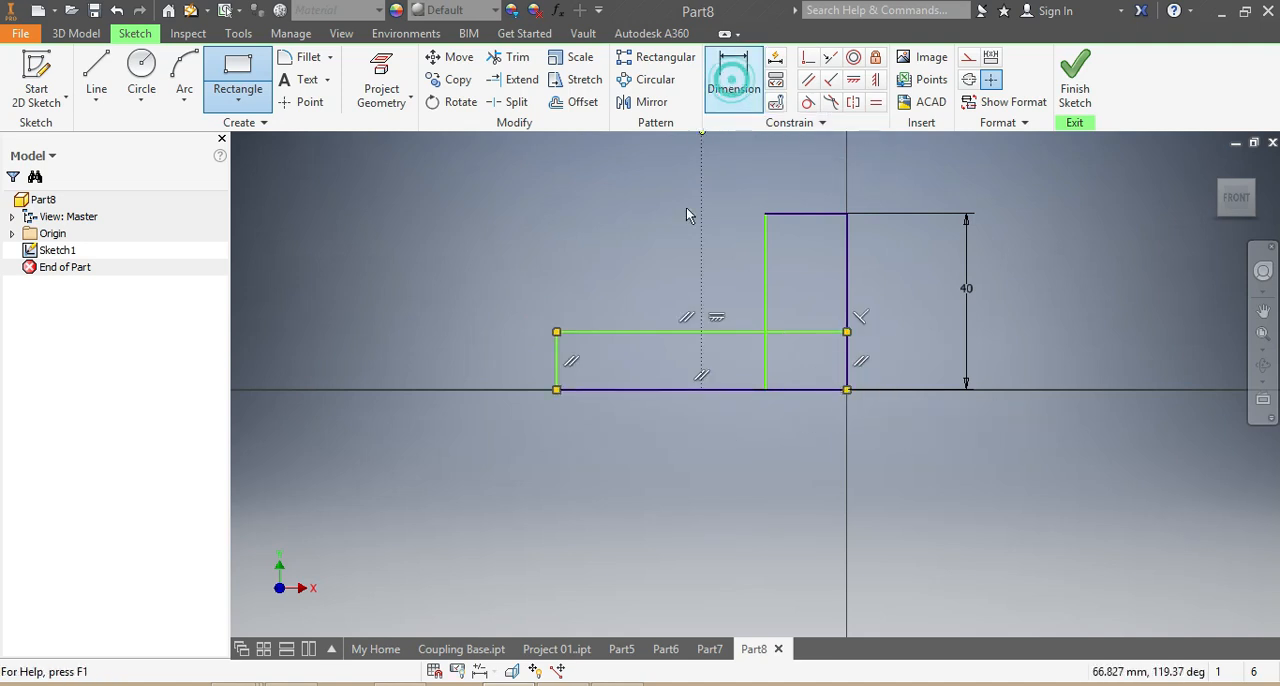
left_click(556, 356)
left_click(424, 355)
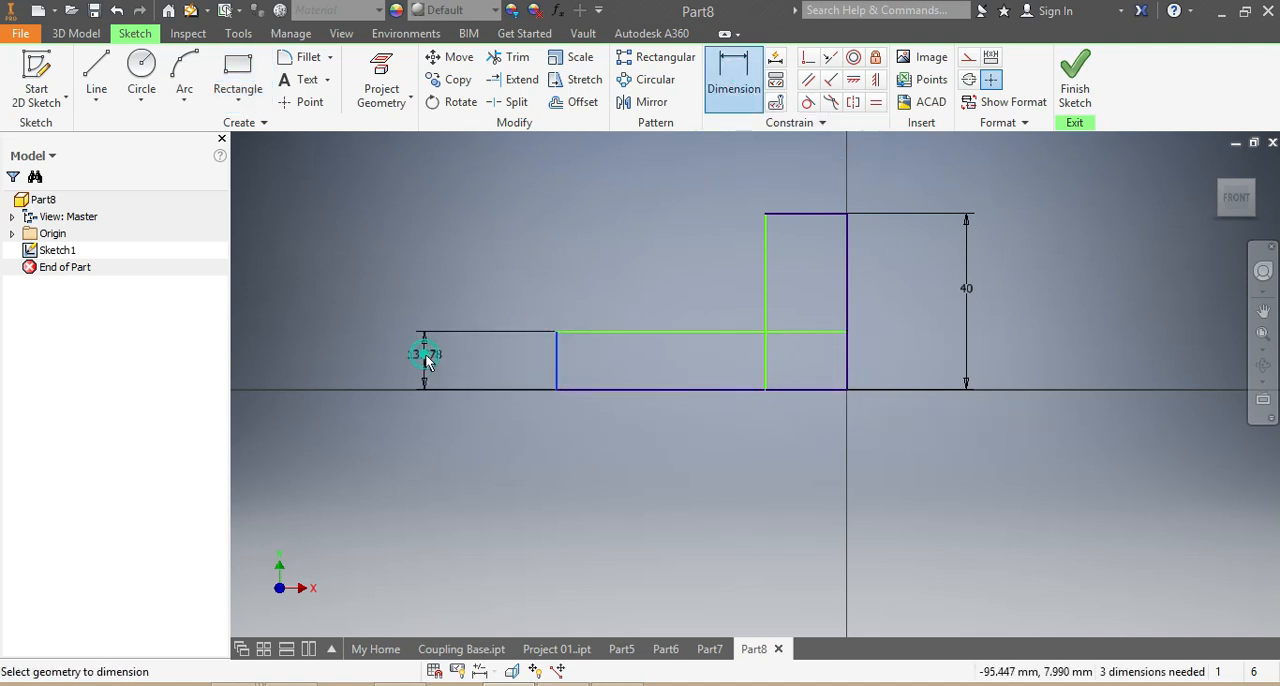
left_click(425, 356)
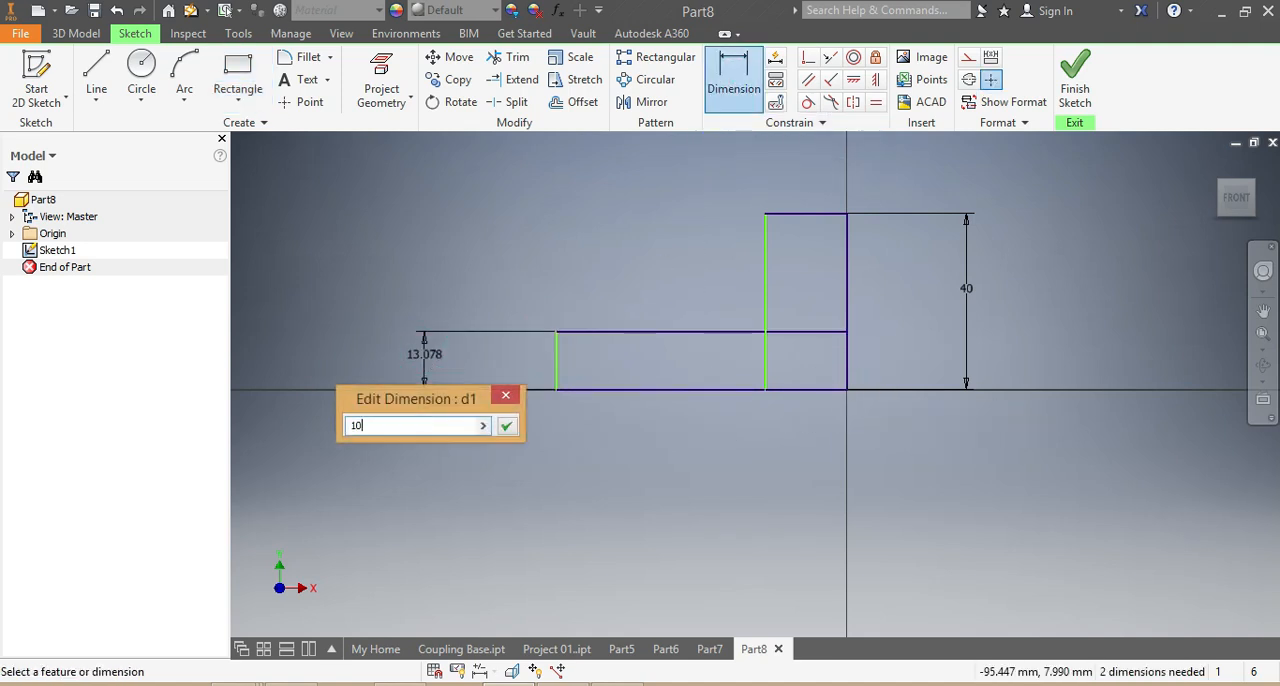
key("Return")
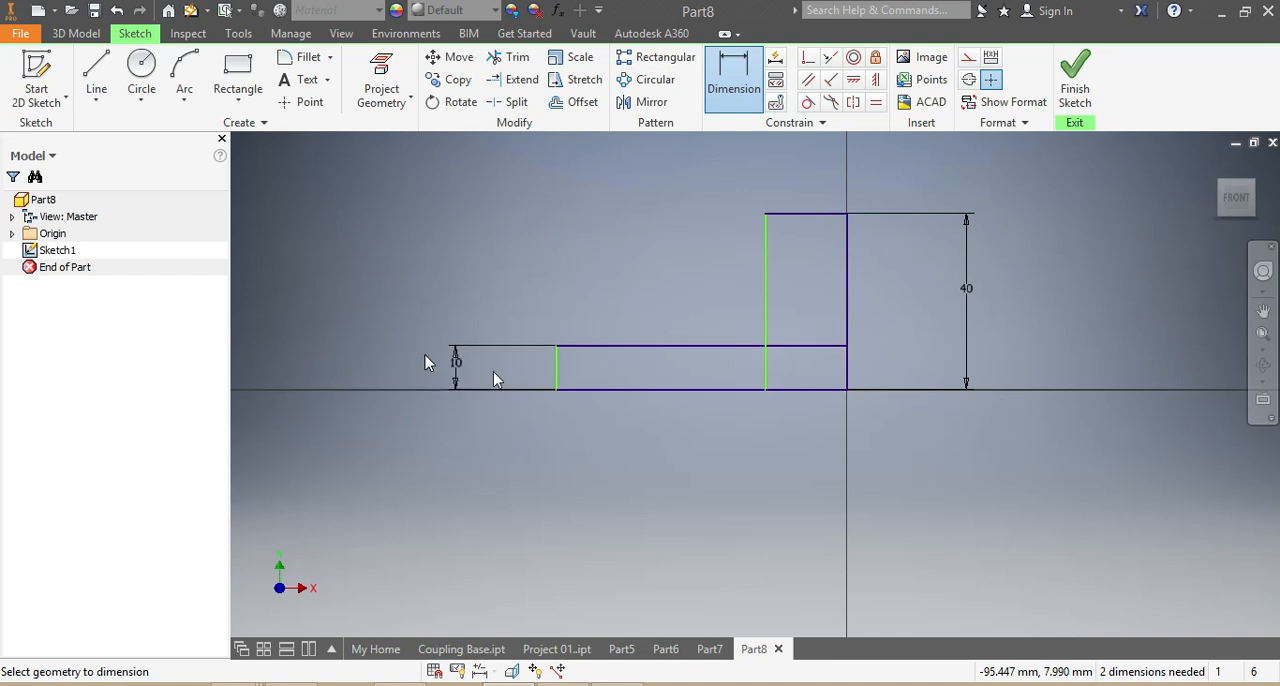
left_click(582, 390)
left_click(612, 443)
type("60")
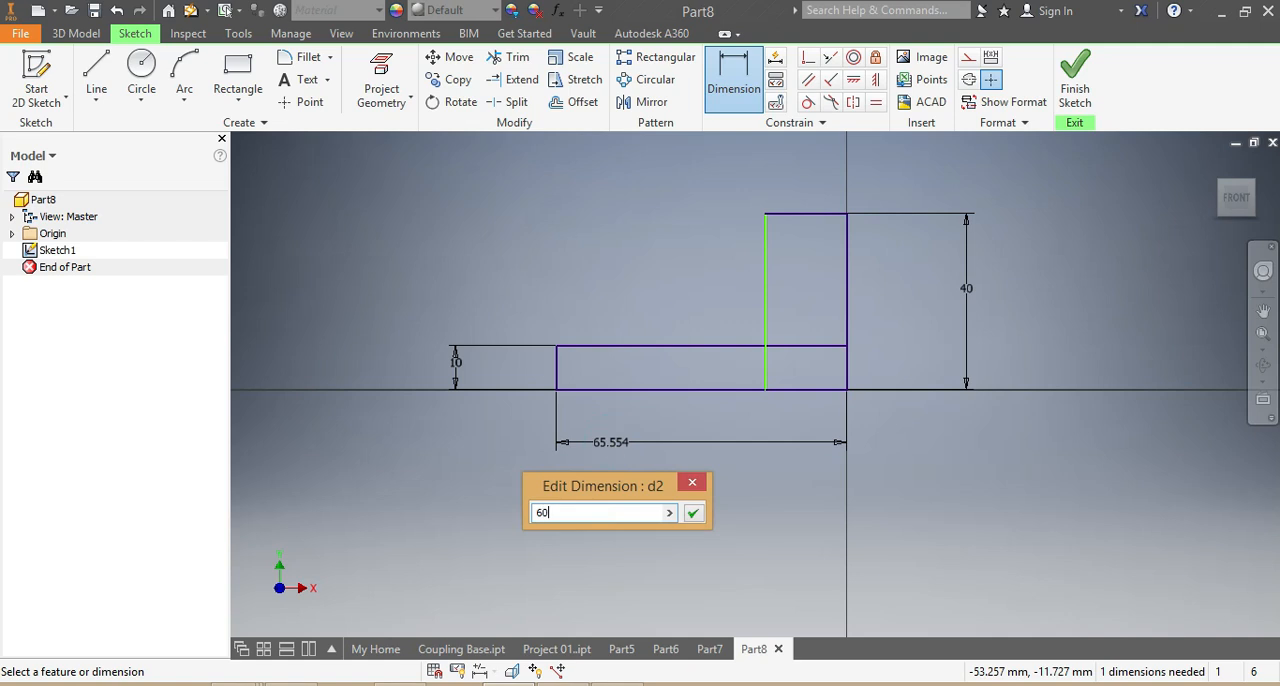
key("Return")
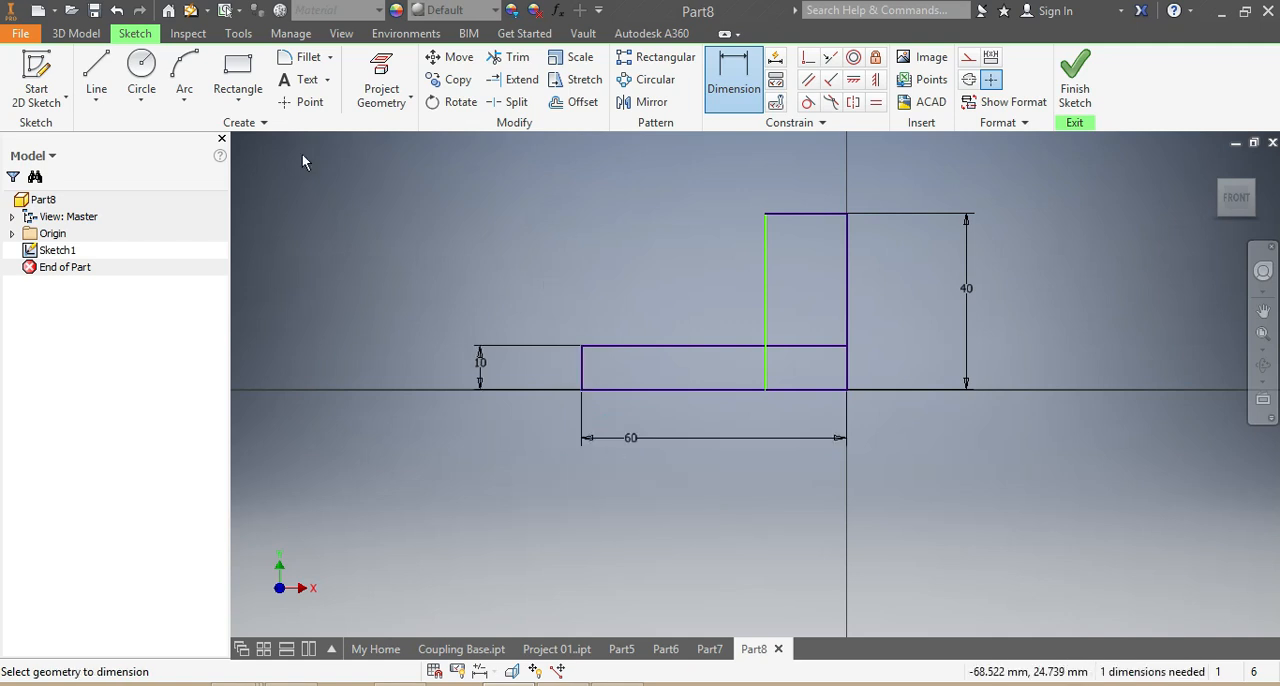
- Sketch a third rectangle about 33 mm wide and 20 mm high, overlapping the others with its lower-right corner at the origin
left_click(227, 72)
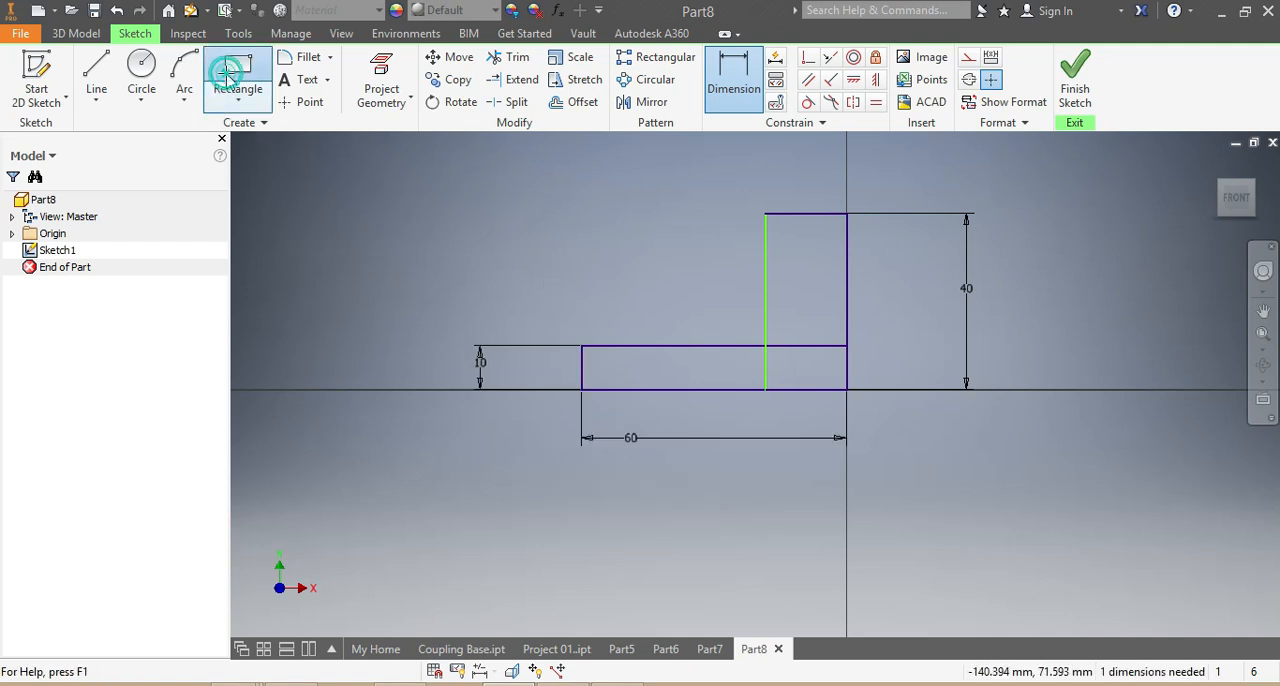
left_click(701, 301)
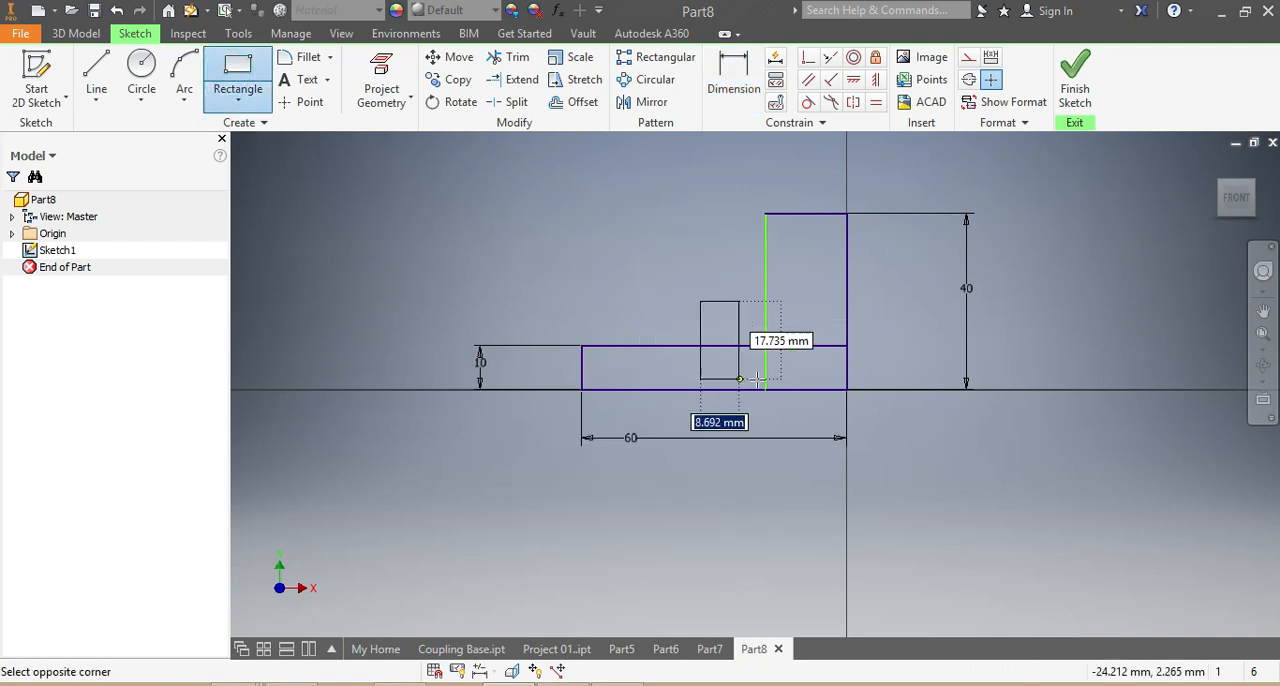
left_click(846, 390)
- Dimension the third rectangle with a height of 20 mm and a width of 20 mm
left_click(734, 75)
left_click(700, 324)
left_click(895, 350)
left_click(1010, 335)
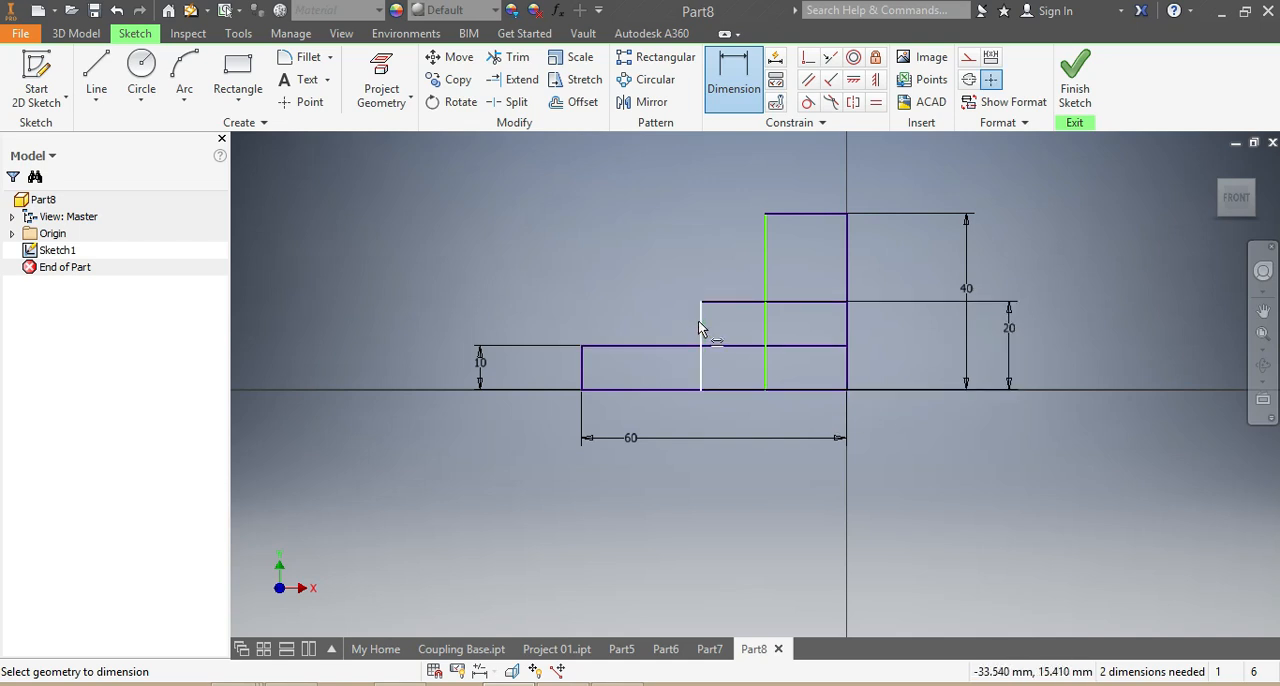
left_click(722, 301)
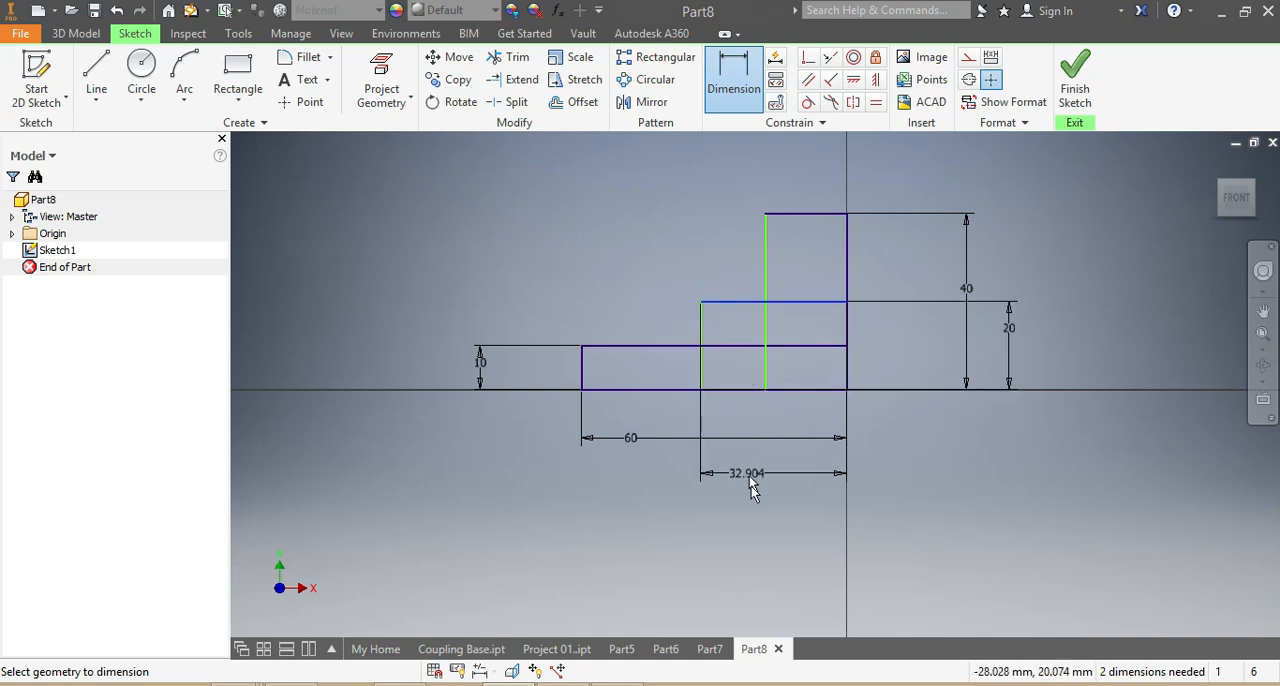
left_click(760, 481)
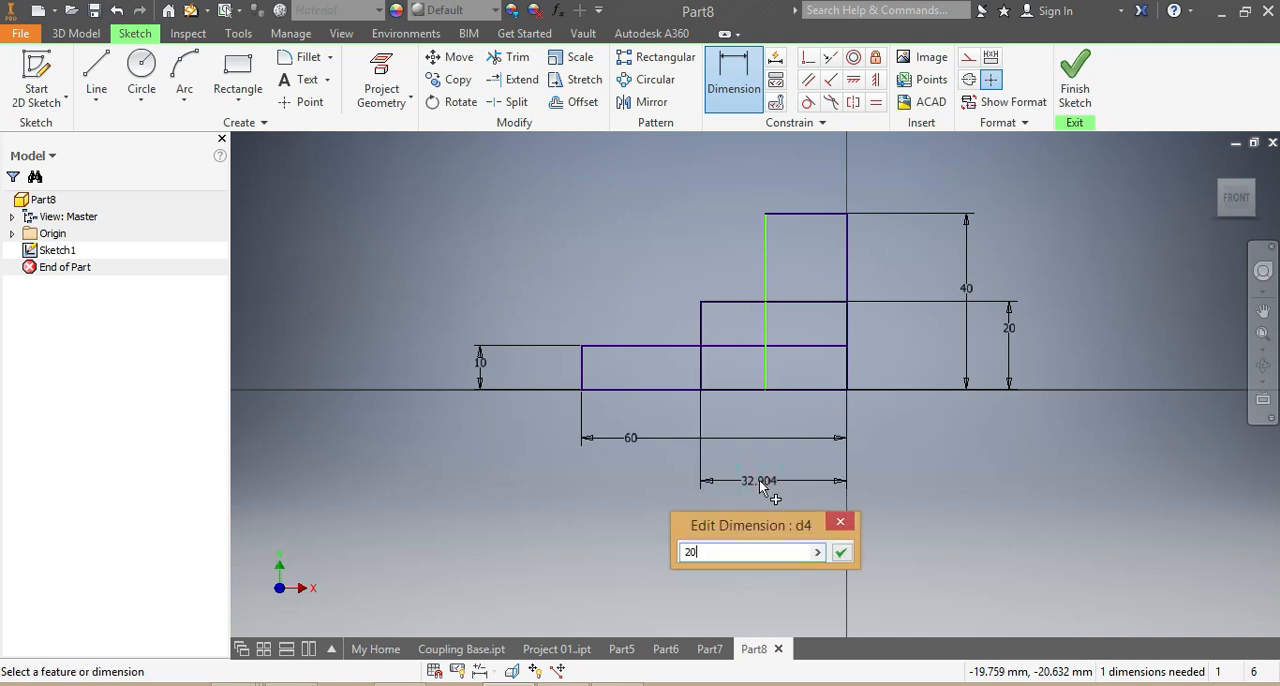
key("Return")
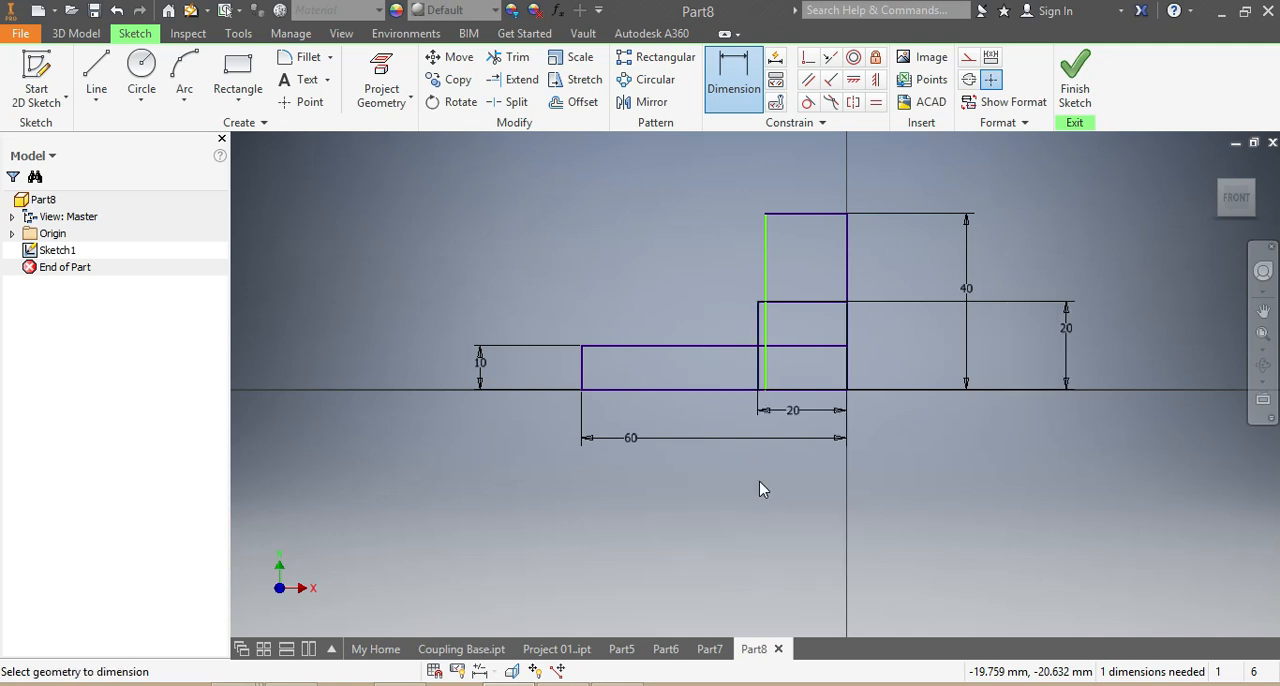
- Dimension the top edge of the tall rectangle to a width of 10 mm
left_click(806, 184)
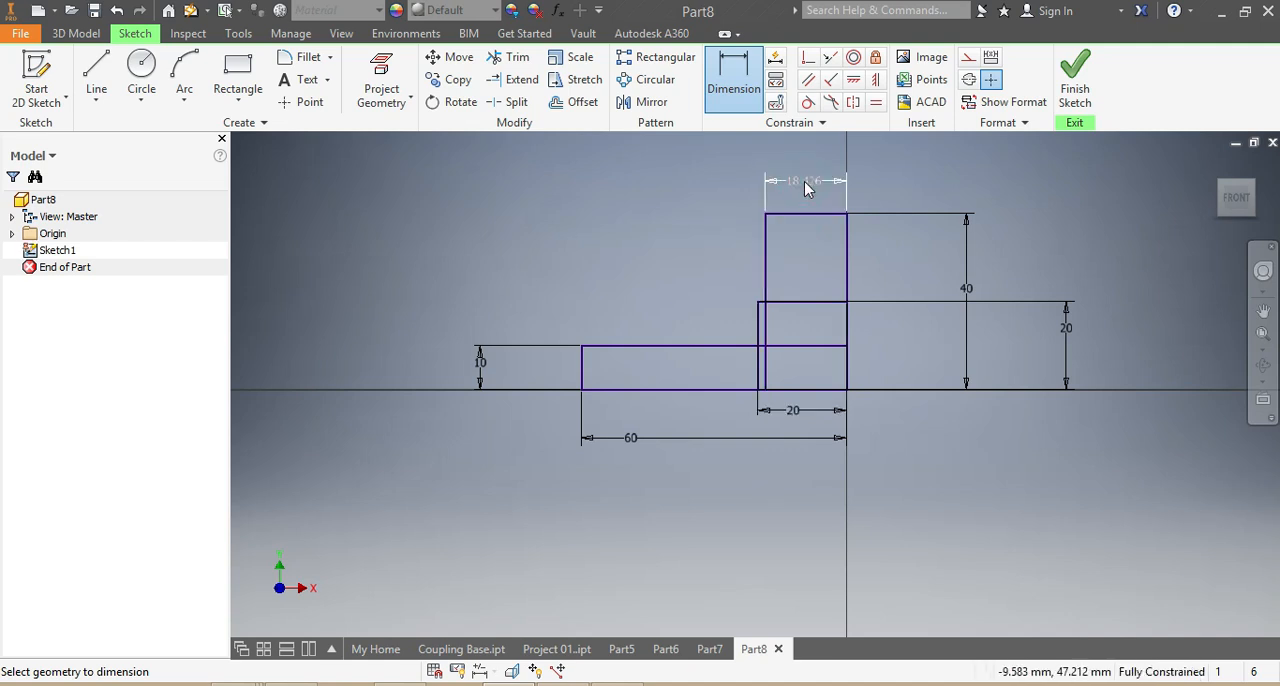
type("10")
key("Return")
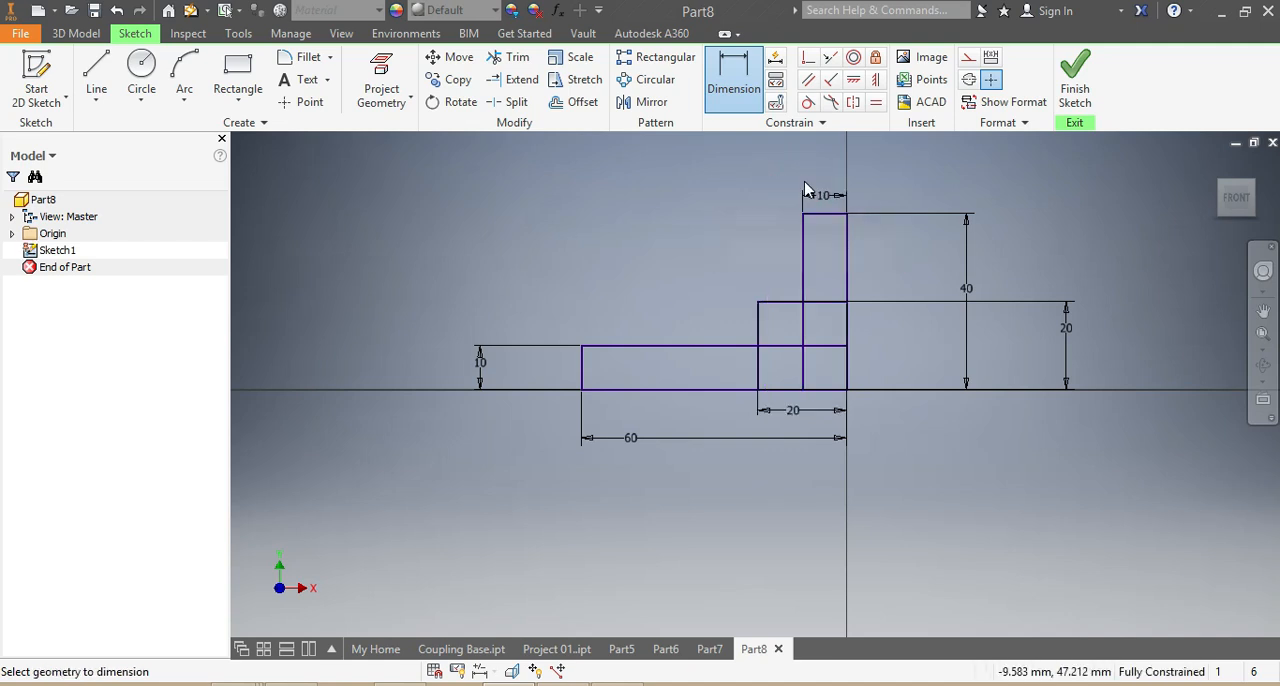
key("Escape")
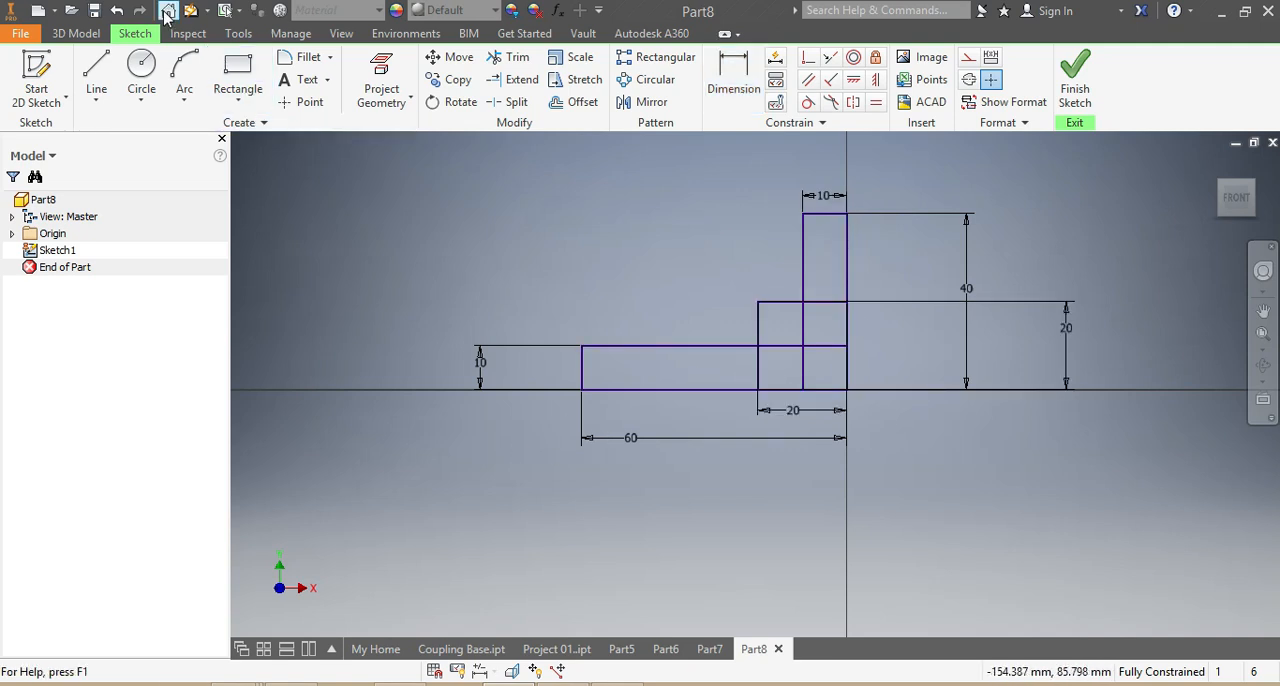
- Trim the inner segments where the three rectangles overlap, leaving a single stepped L-shaped outline
left_click(510, 58)
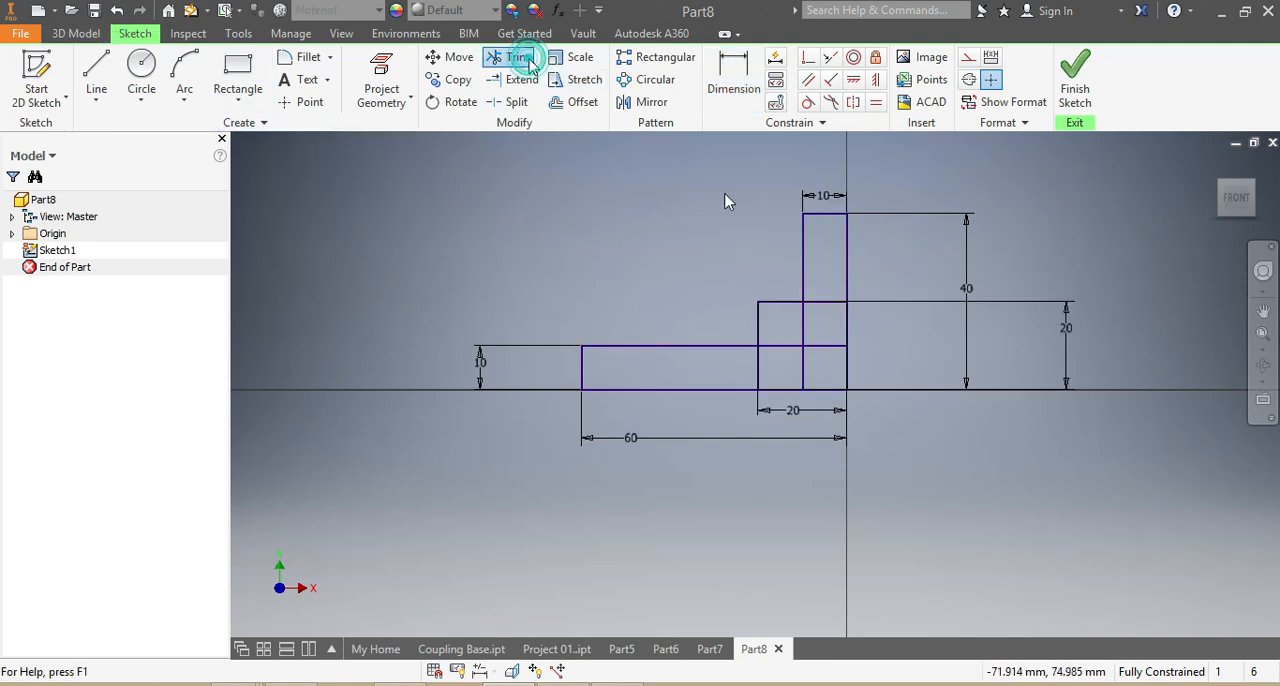
left_click(804, 325)
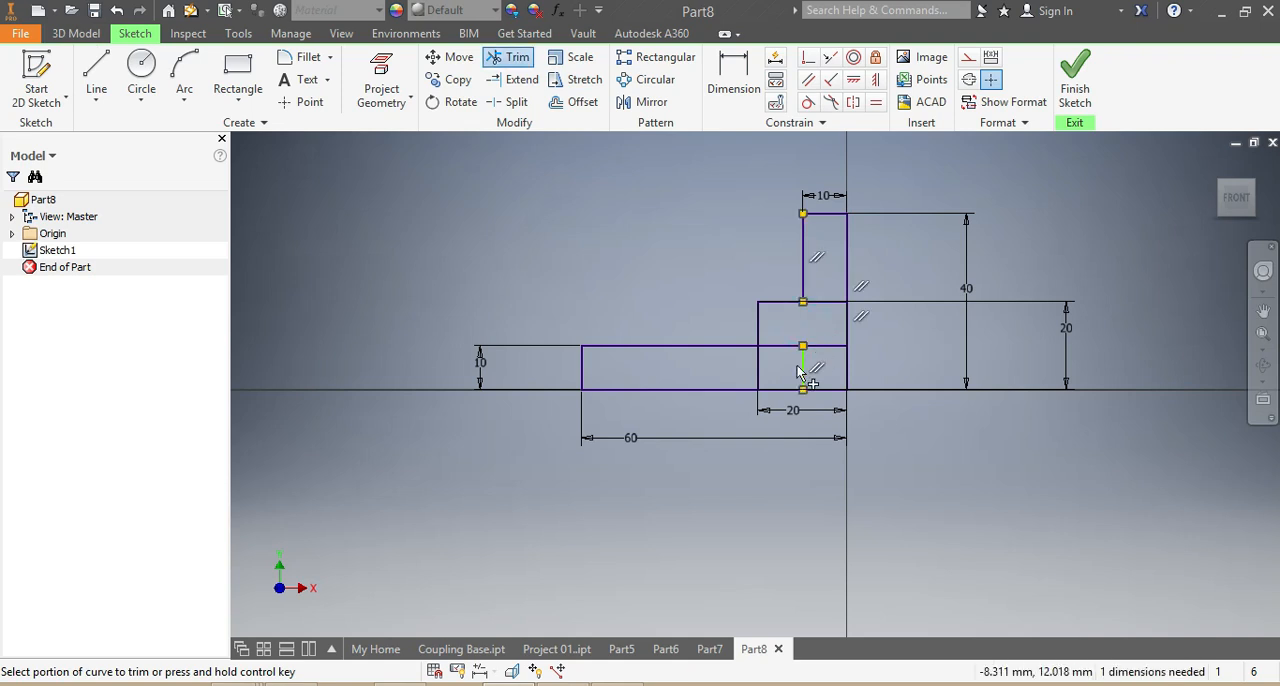
left_click(807, 368)
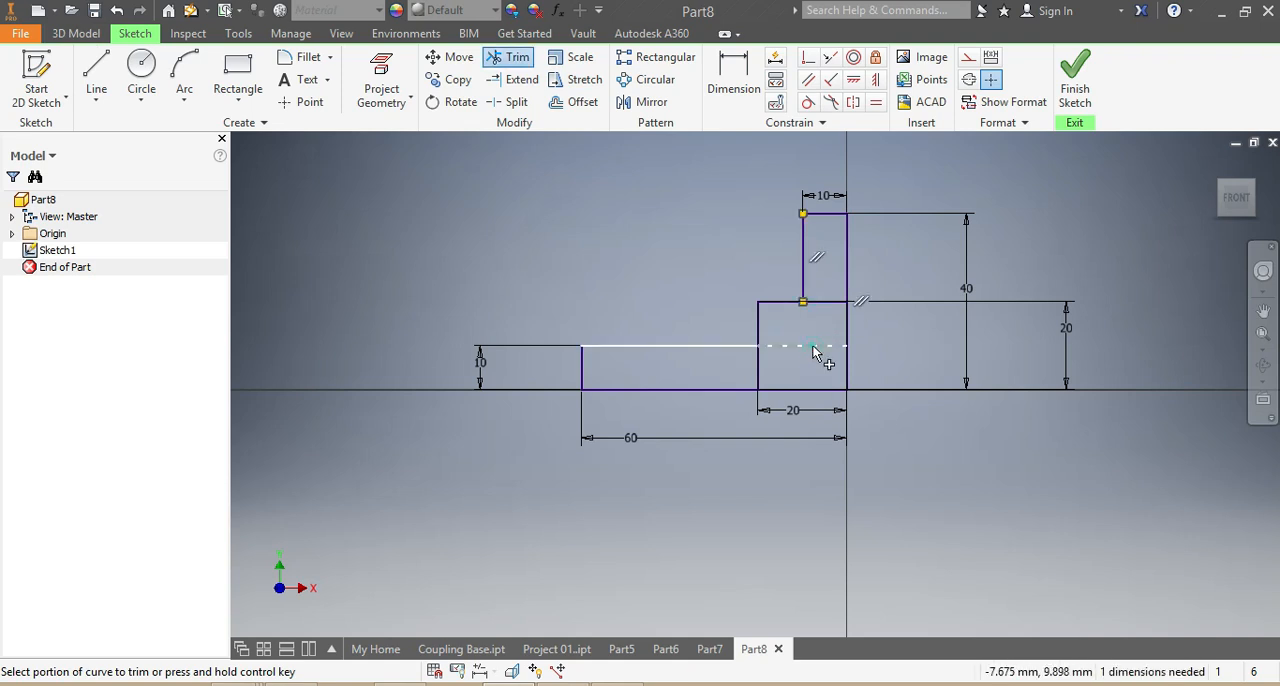
left_click(819, 307)
left_click(756, 372)
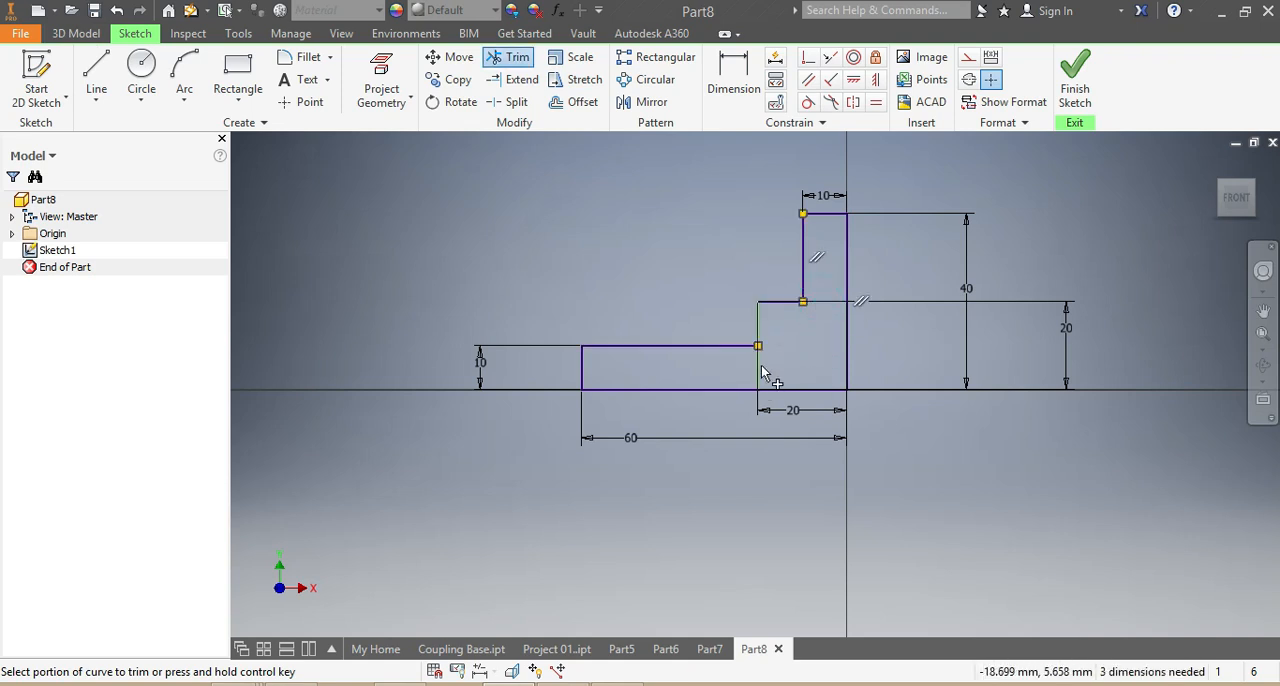
key("Escape")
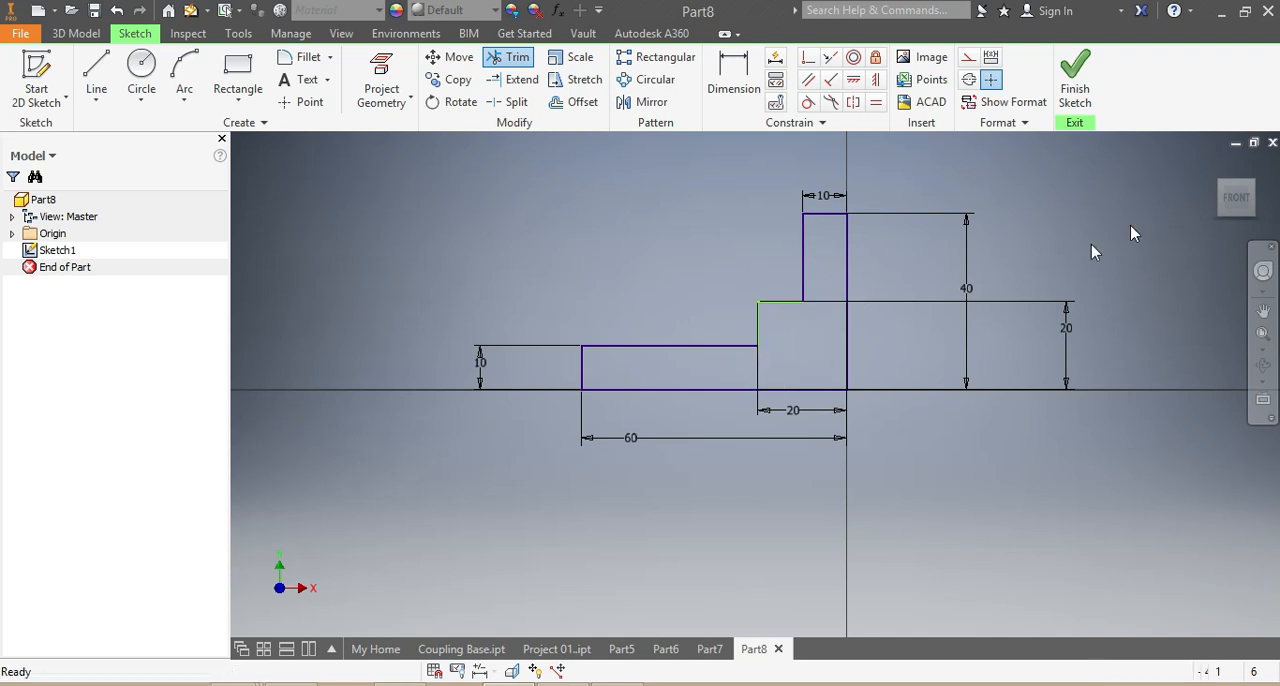
- Extrude the stepped L-shaped profile by distance into a solid body
left_click_drag(1199, 204, 1200, 223)
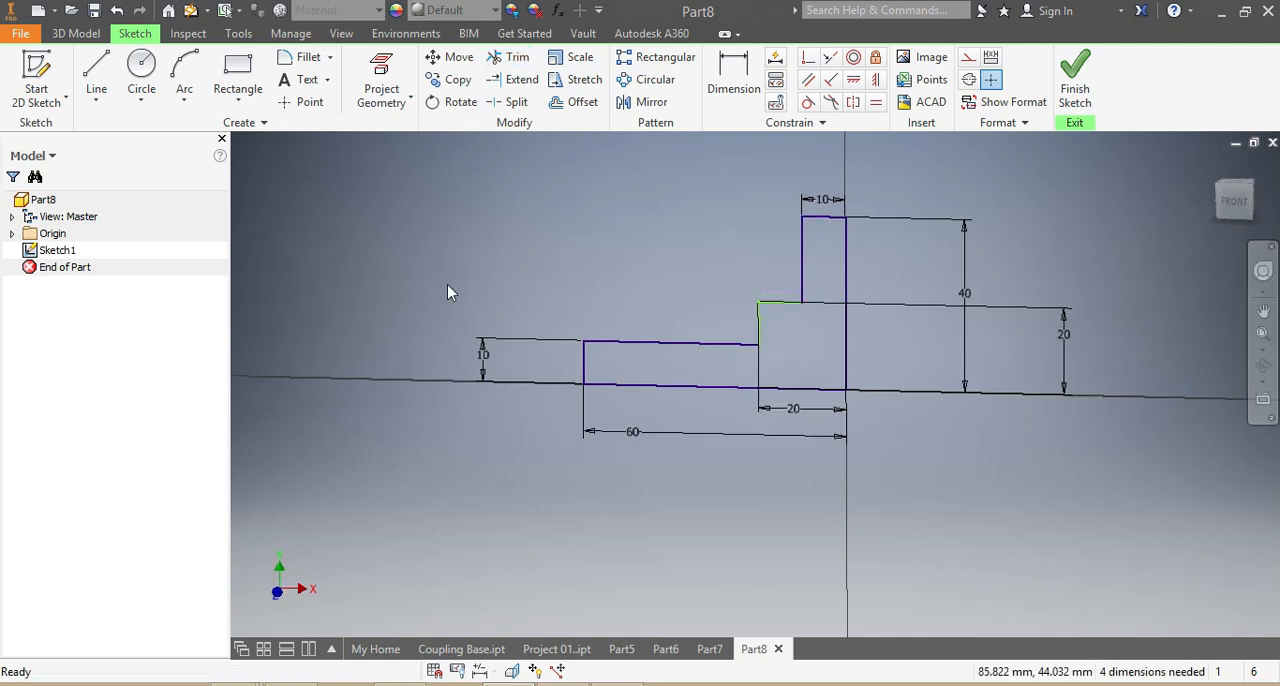
left_click(74, 34)
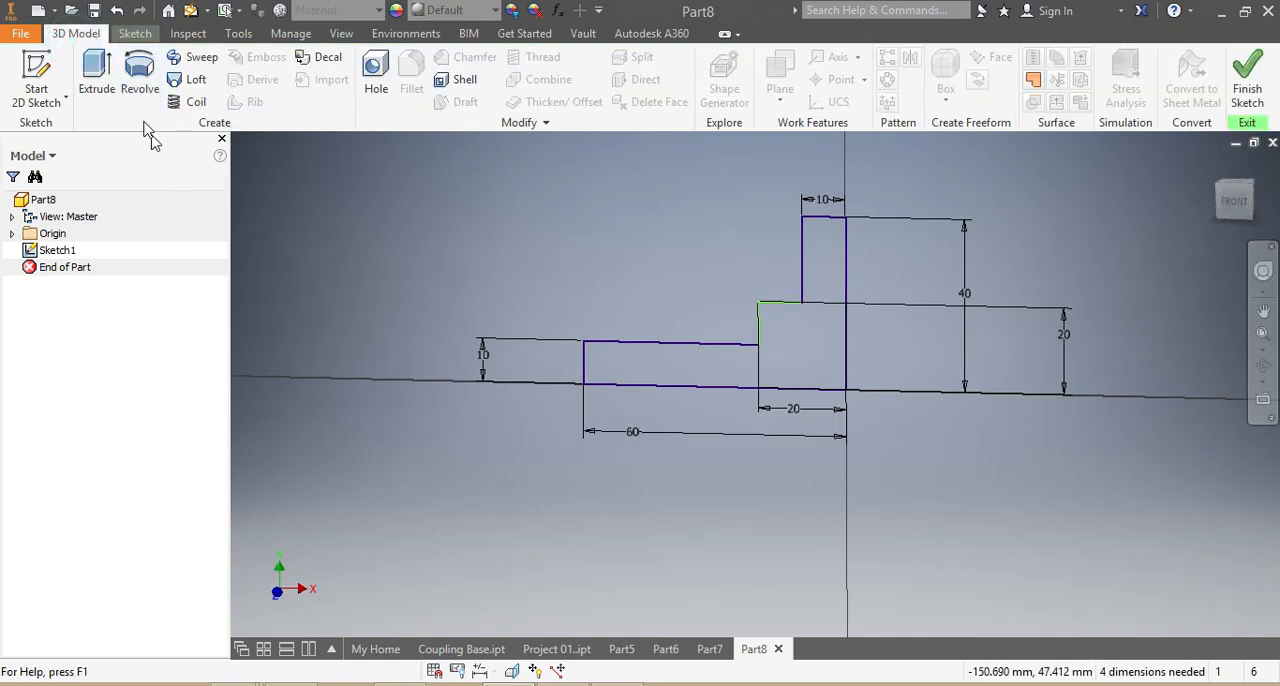
left_click(96, 78)
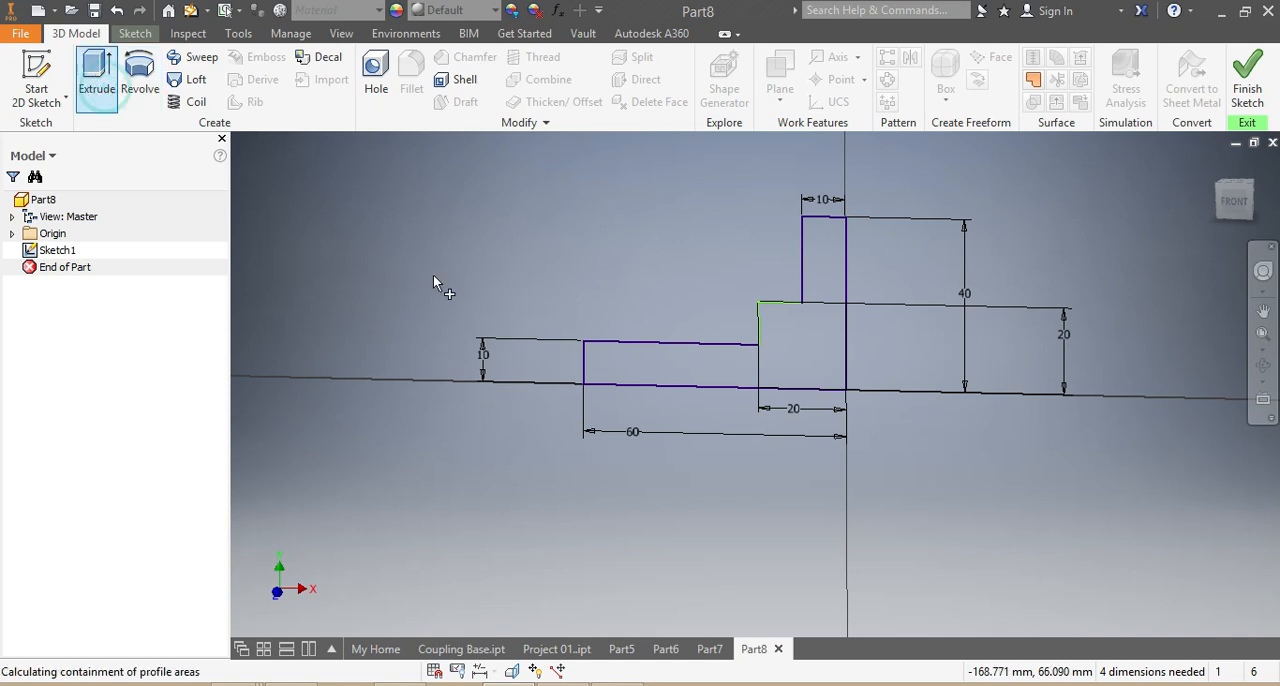
left_click(831, 374)
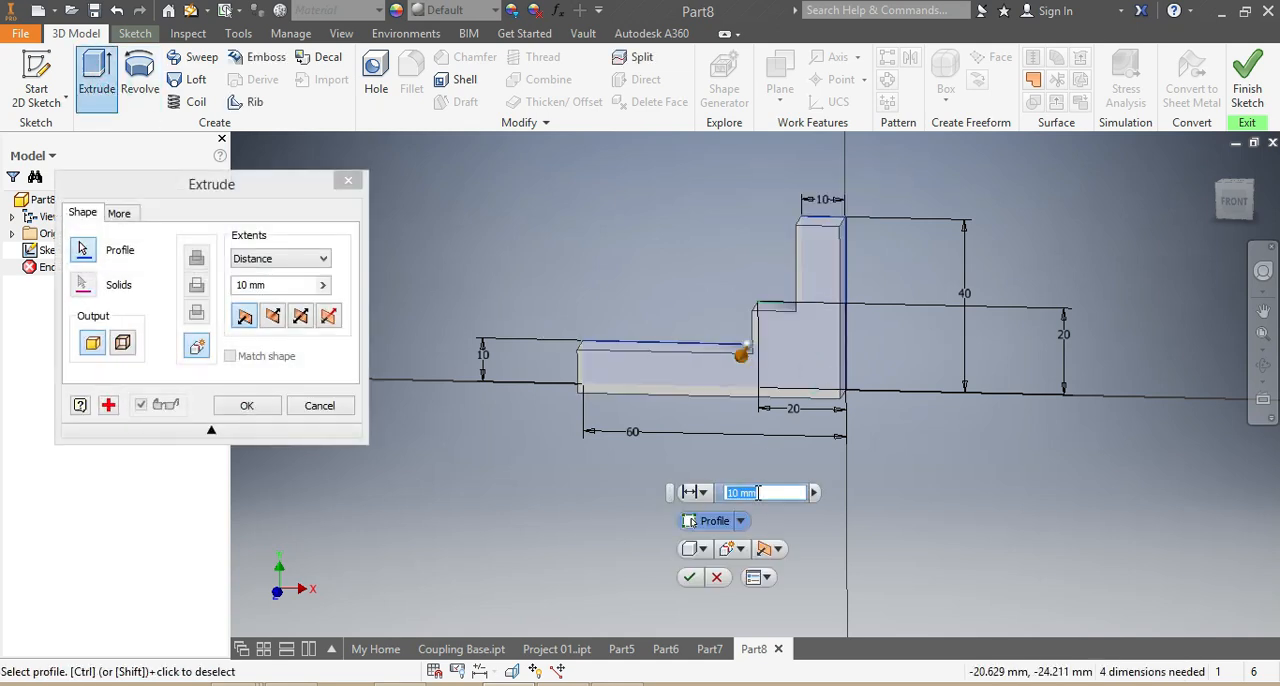
key("Return")
- Fillet the two top corner edges of the 40 mm upright leg with a radius of 20 mm
middle_click_drag(700, 317, 700, 330, "shift")
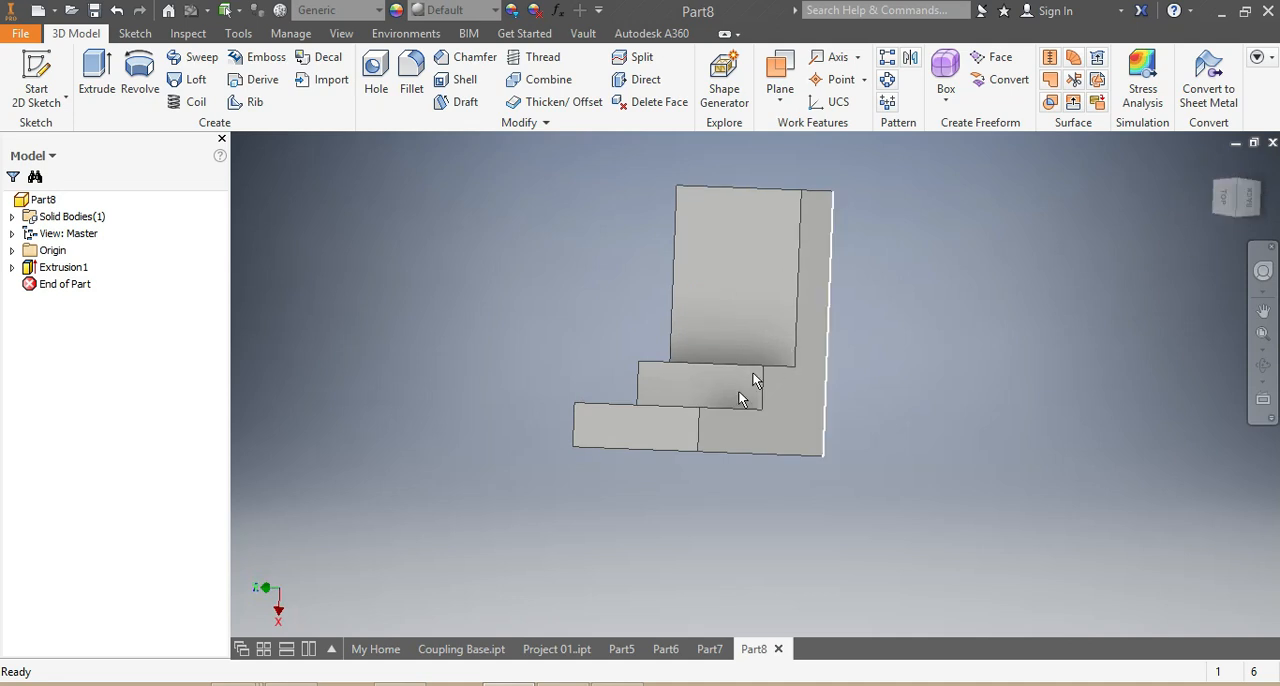
left_click(697, 423)
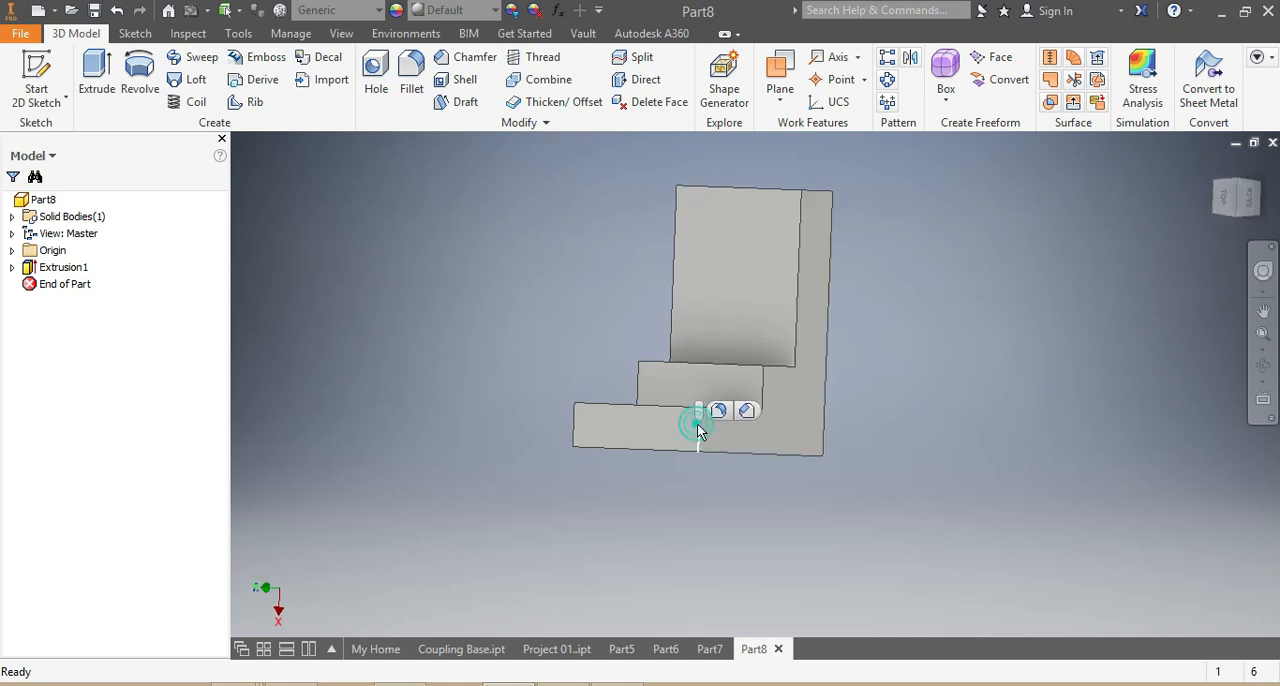
left_click(1232, 205)
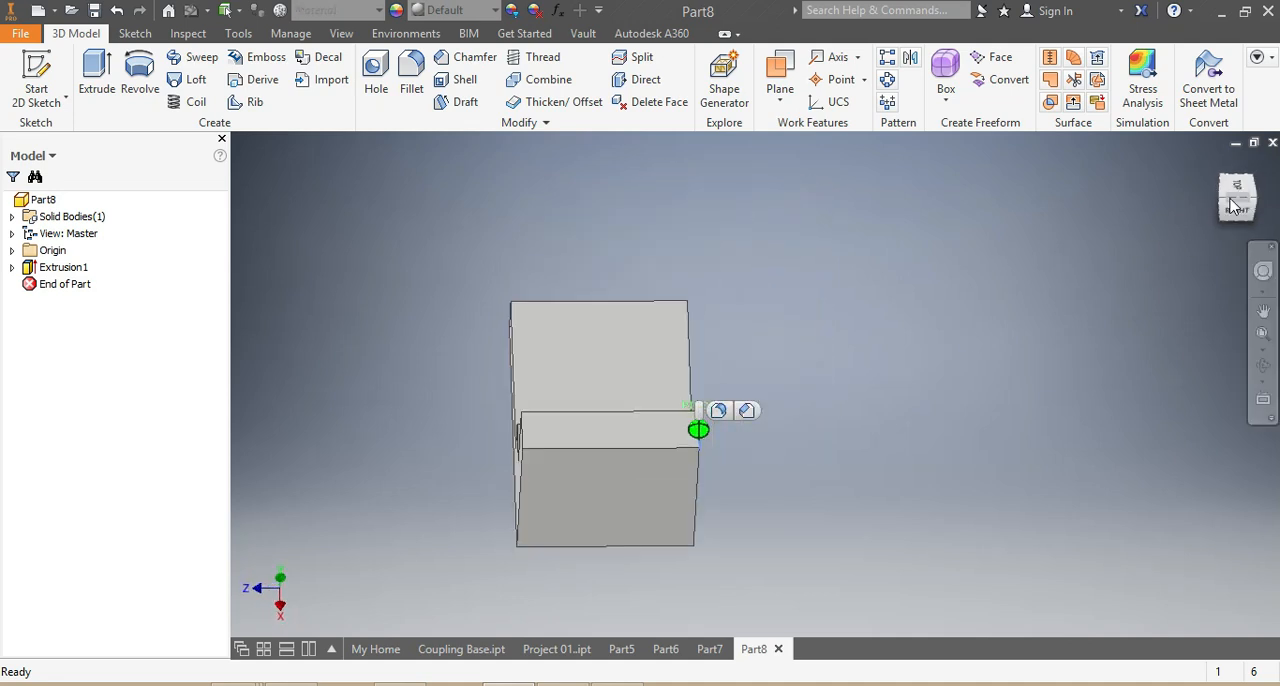
left_click(521, 427)
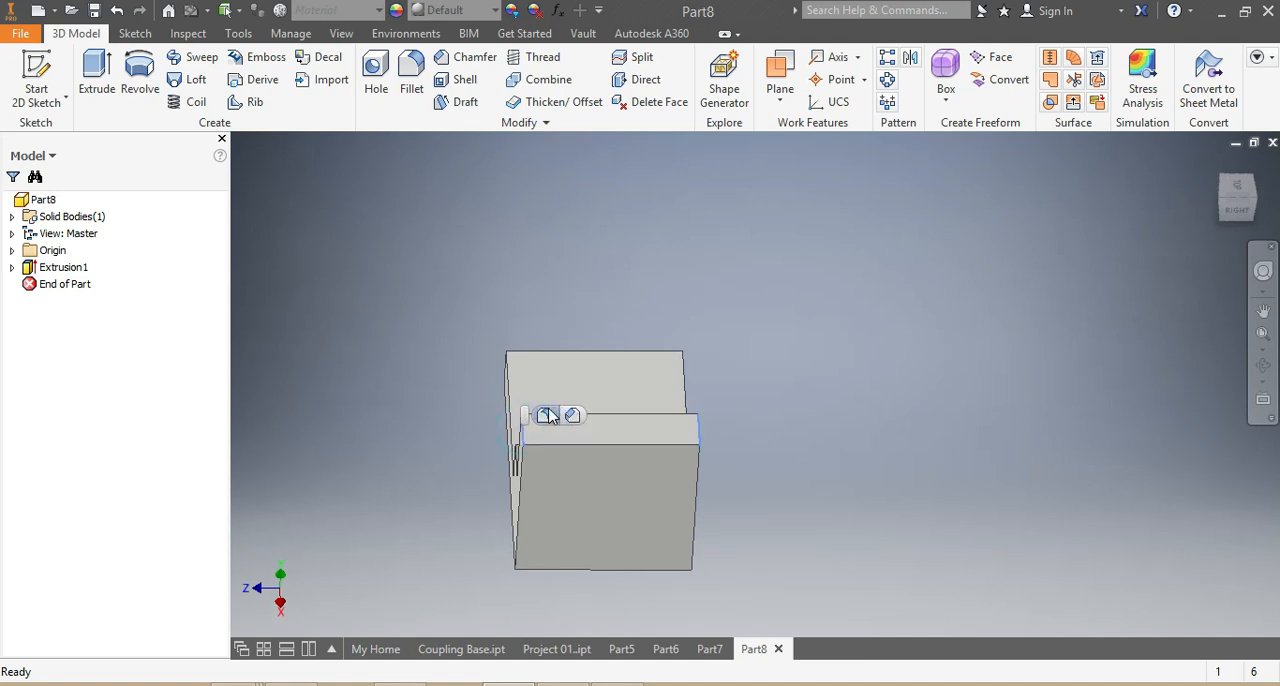
left_click(546, 415)
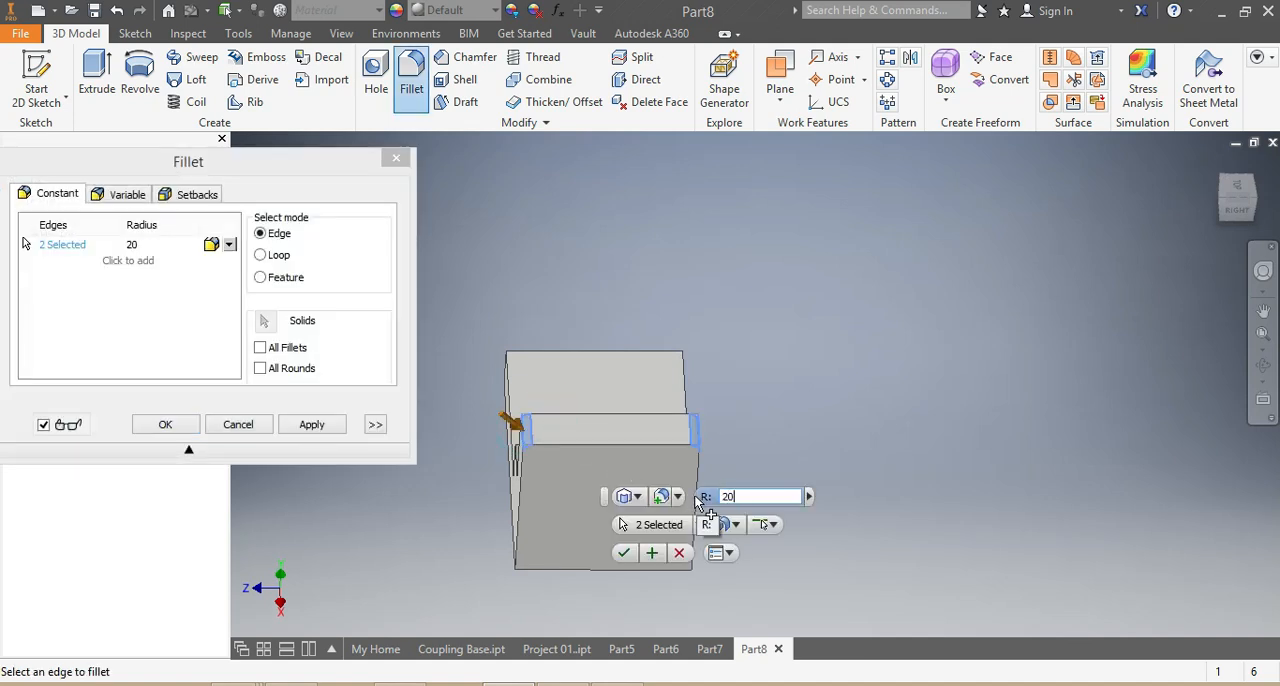
left_click(1240, 206)
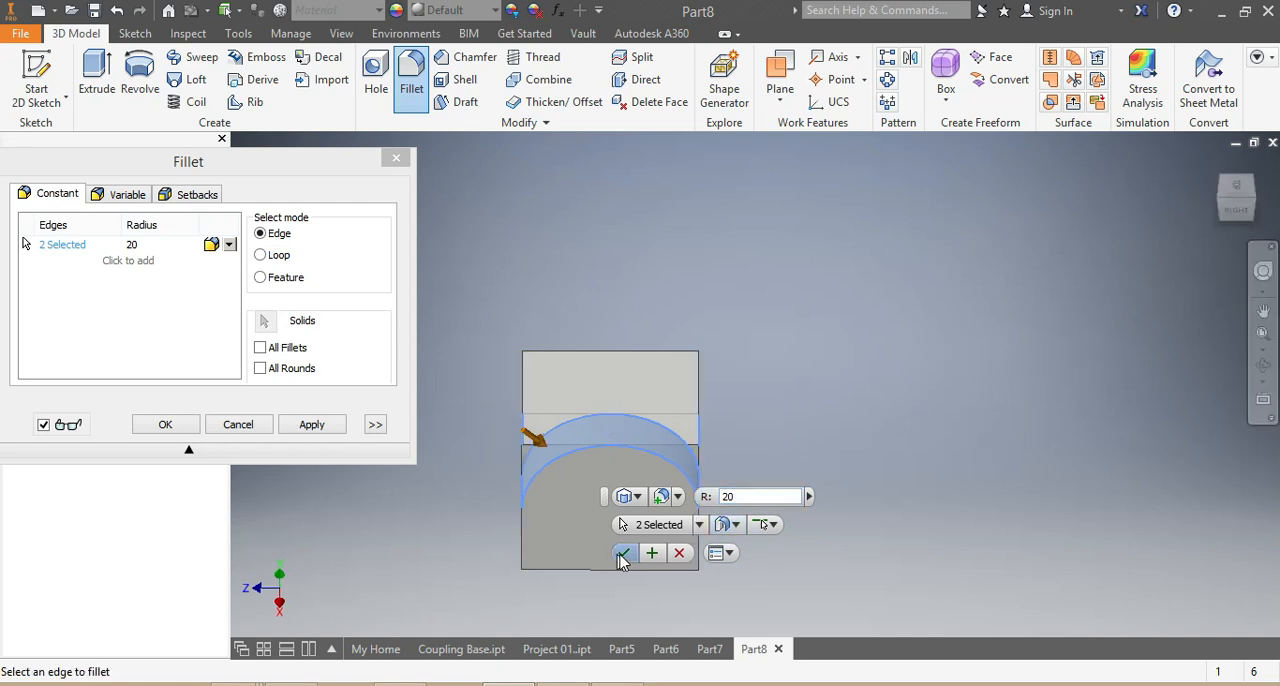
left_click(624, 552)
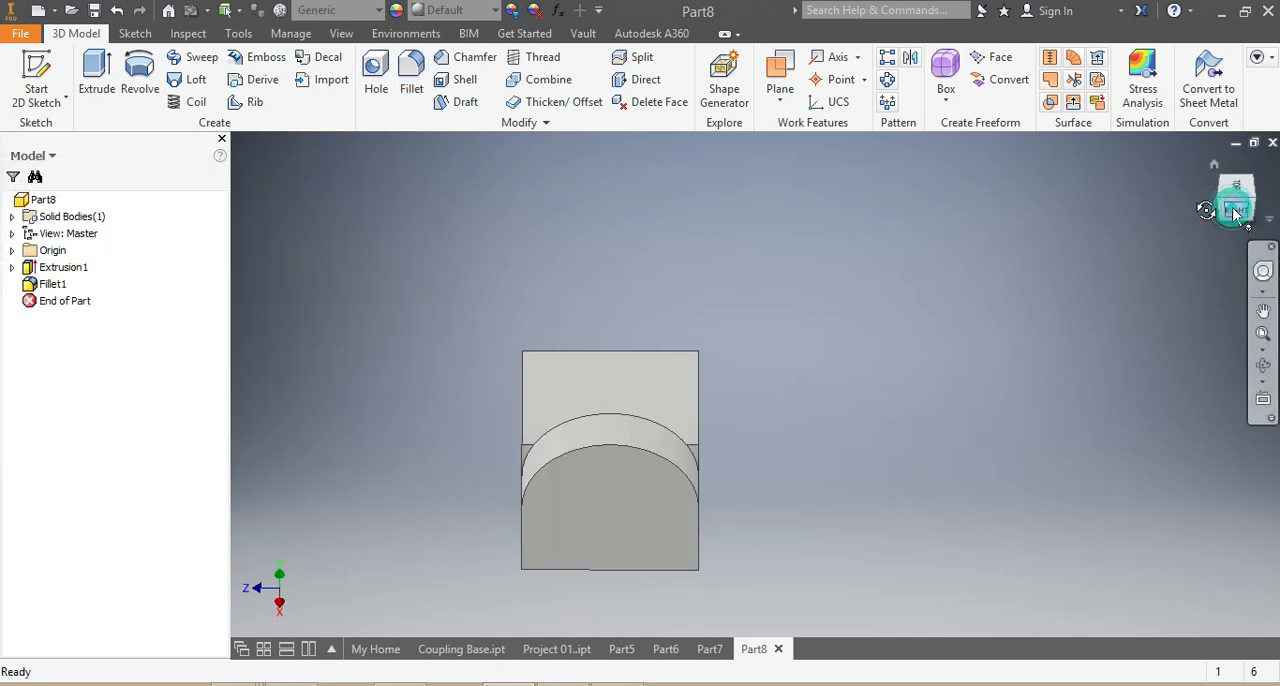
- Fillet the two end corner edges of the bracket's base leg with a radius of 20 mm
left_click(1235, 212)
left_click(717, 333)
left_click_drag(1238, 203, 1221, 185)
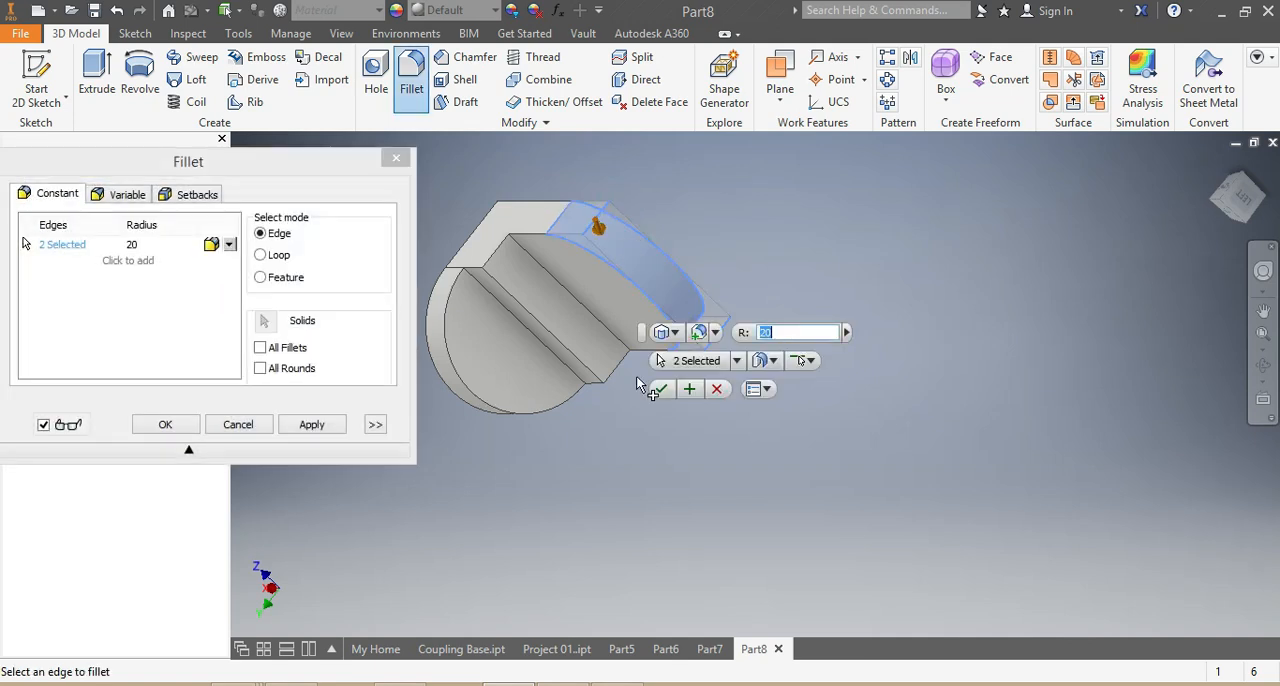
left_click(661, 390)
- Start a sketch on the upright leg's outer face and draw a circle about 20 mm in diameter, concentric with the rounded top
mouse_move(1237, 200)
left_mouse_down()
mouse_move(1214, 197)
mouse_move(1265, 218)
left_mouse_up()
left_click(1237, 199)
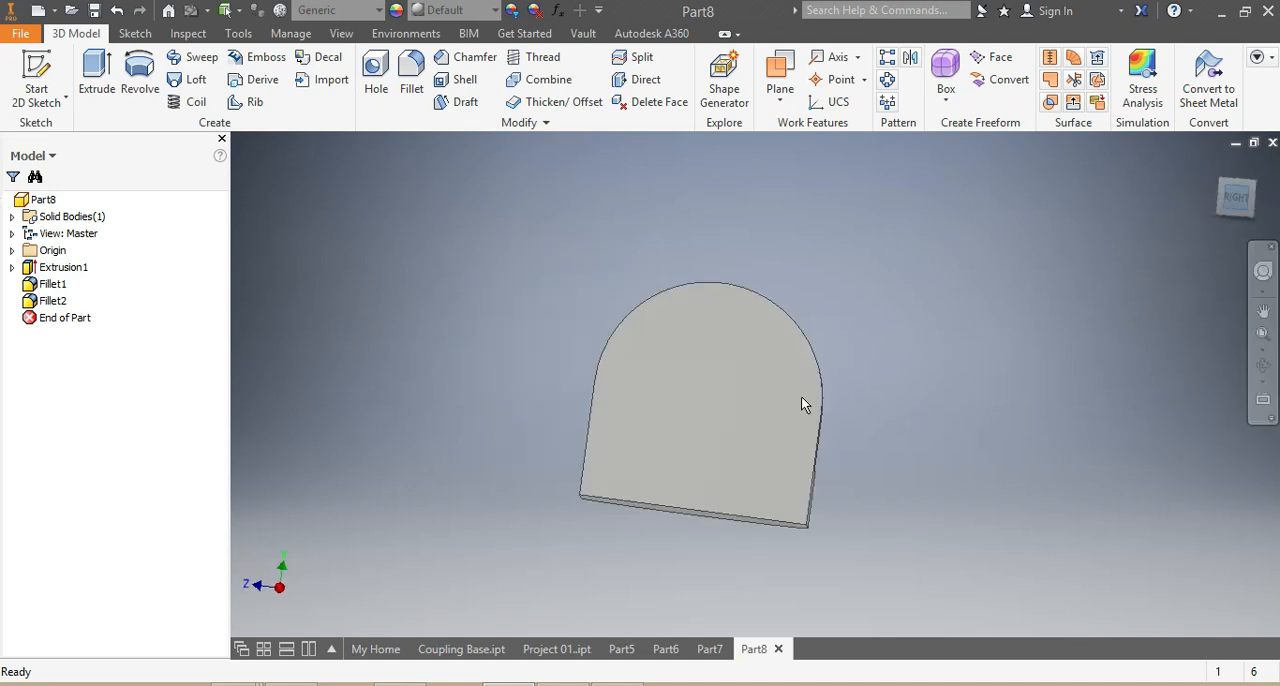
right_click(757, 358)
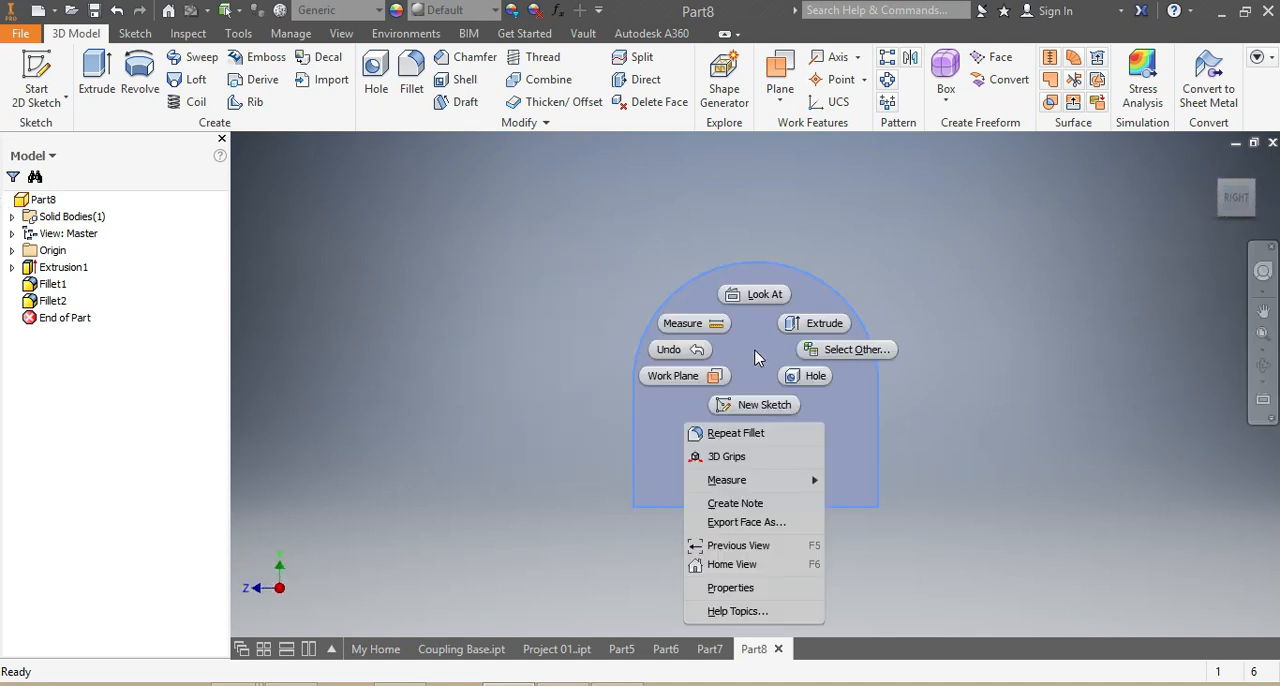
left_click(748, 405)
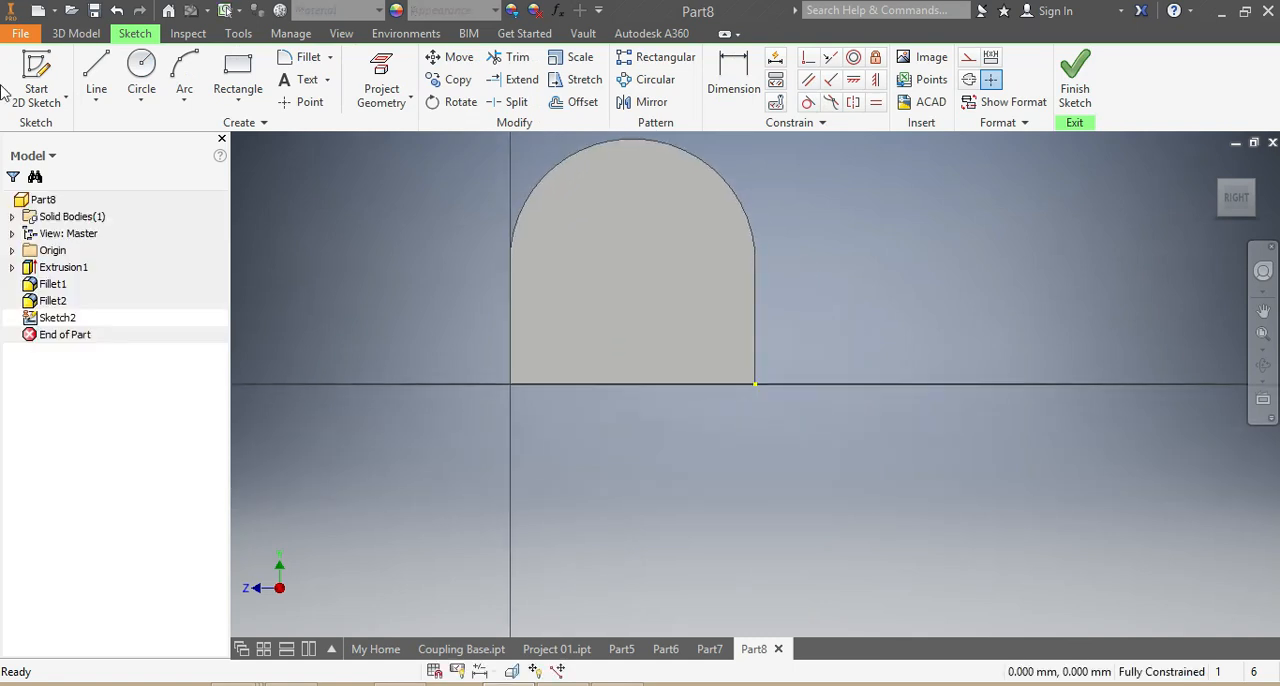
left_click(141, 70)
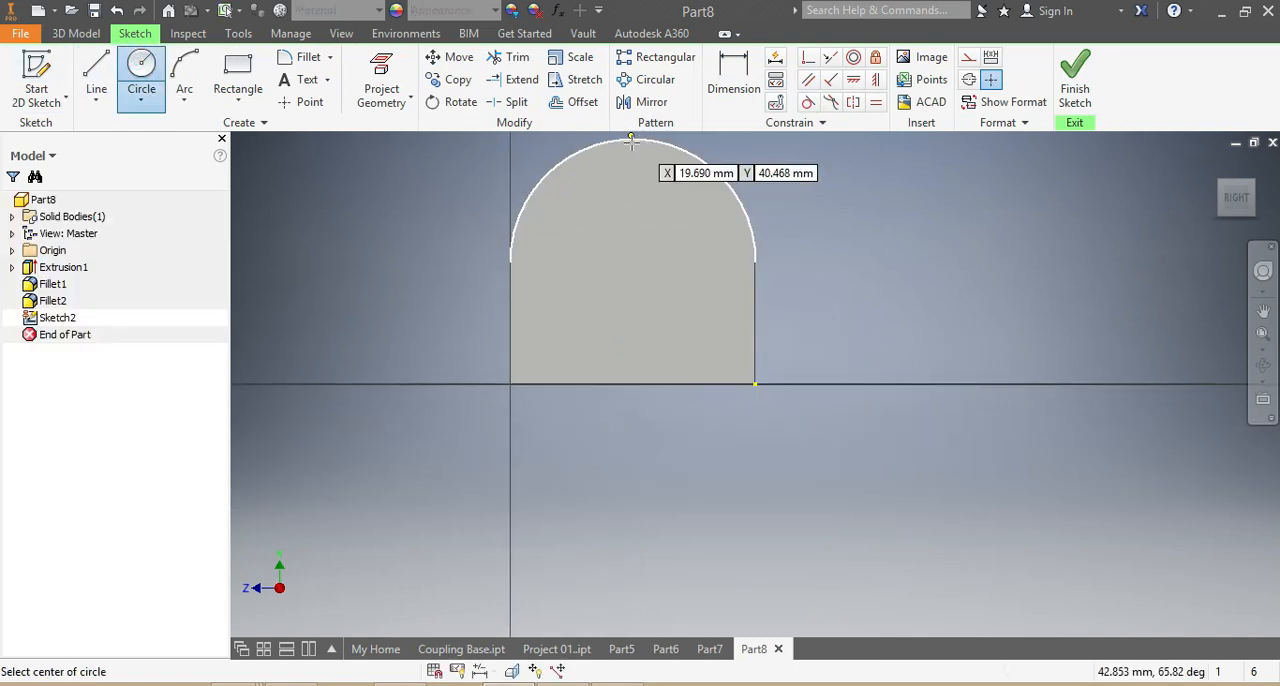
left_click(632, 260)
left_click(595, 215)
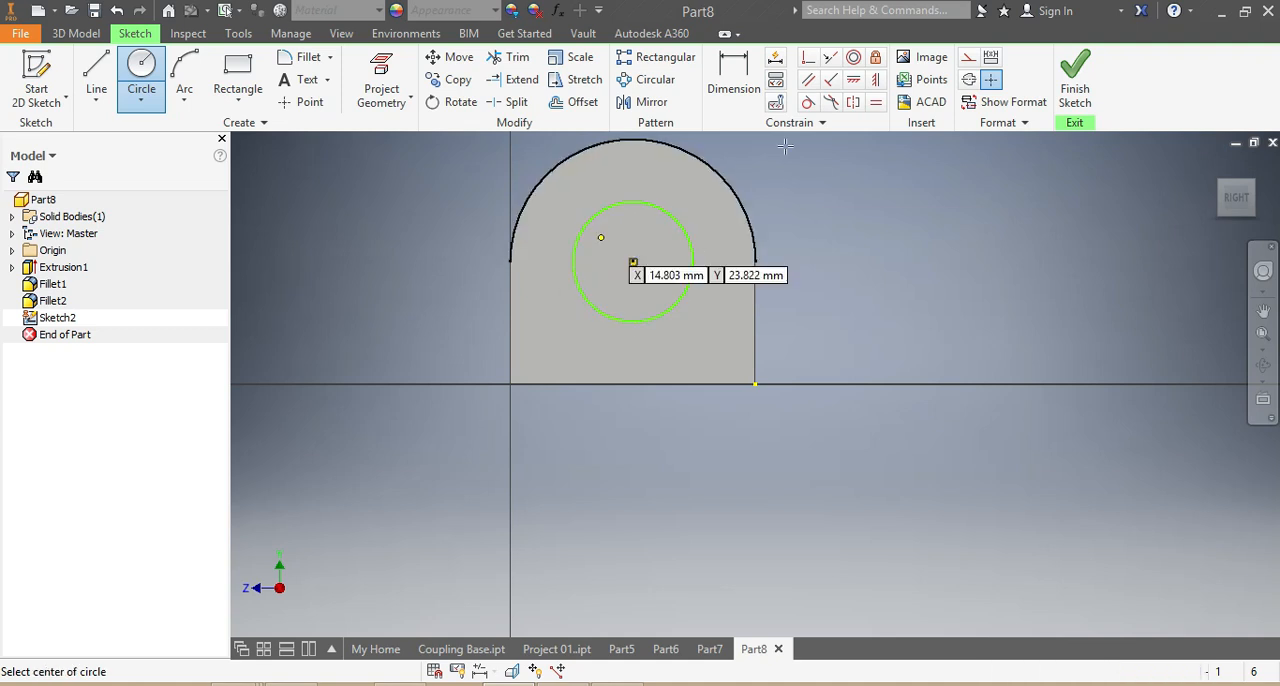
- Dimension the circle on the upright leg to a diameter of 20 mm
key("d")
left_click(683, 231)
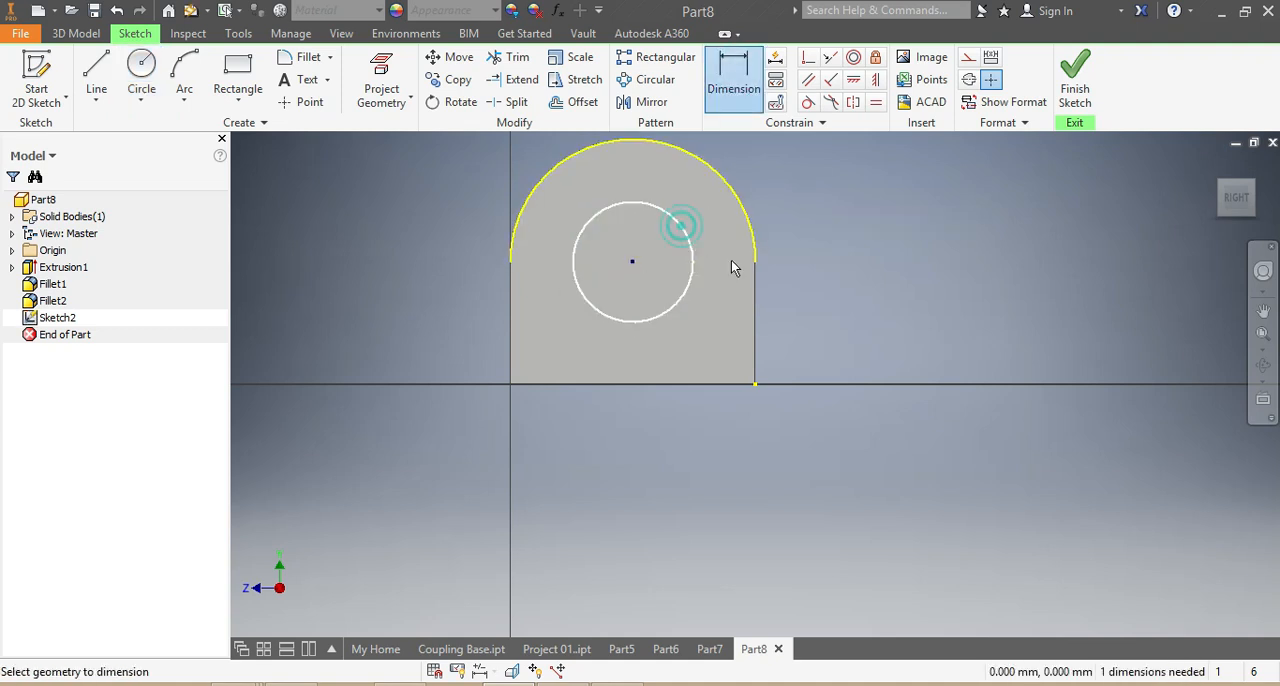
left_click(836, 259)
left_click(838, 259)
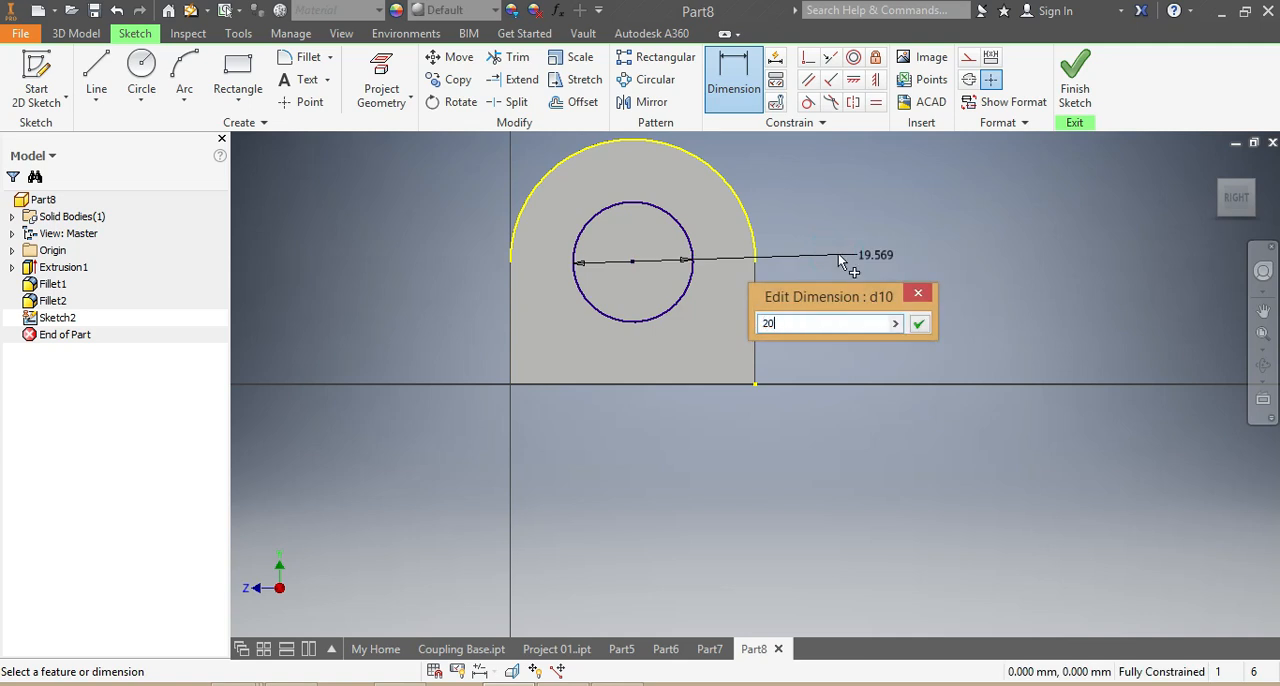
key("Return")
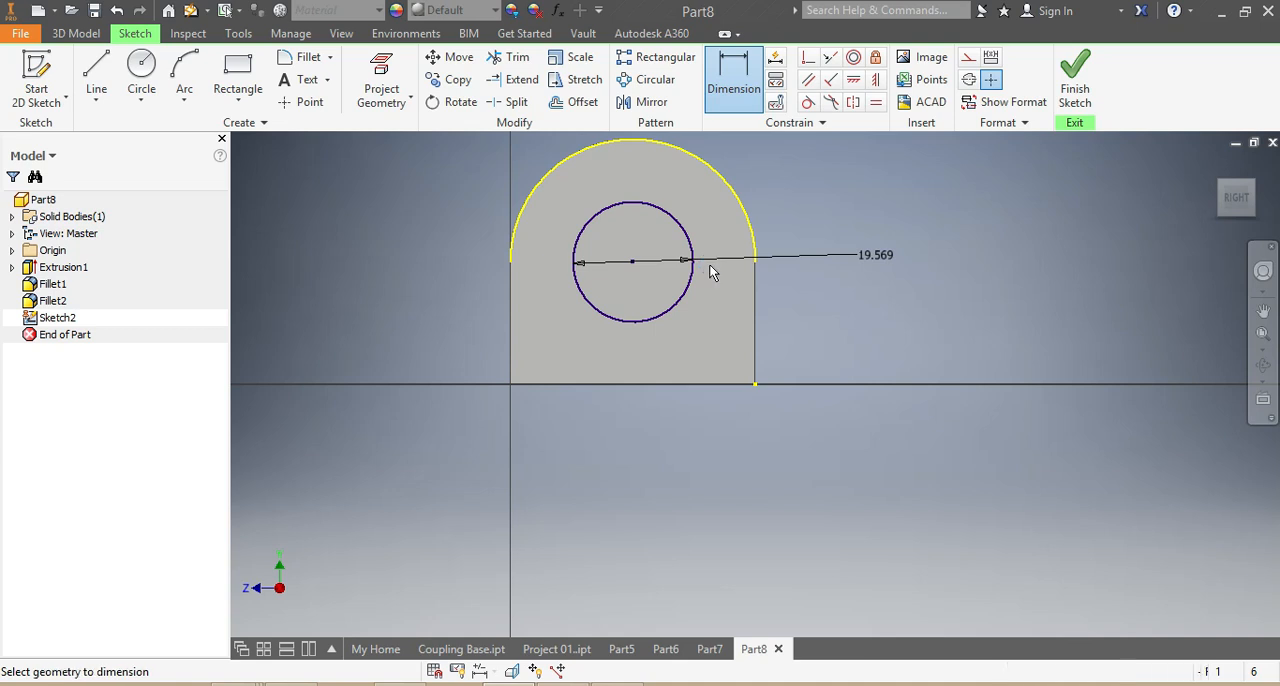
scroll(709, 266, "up", 3)
scroll(658, 182, "down", 3)
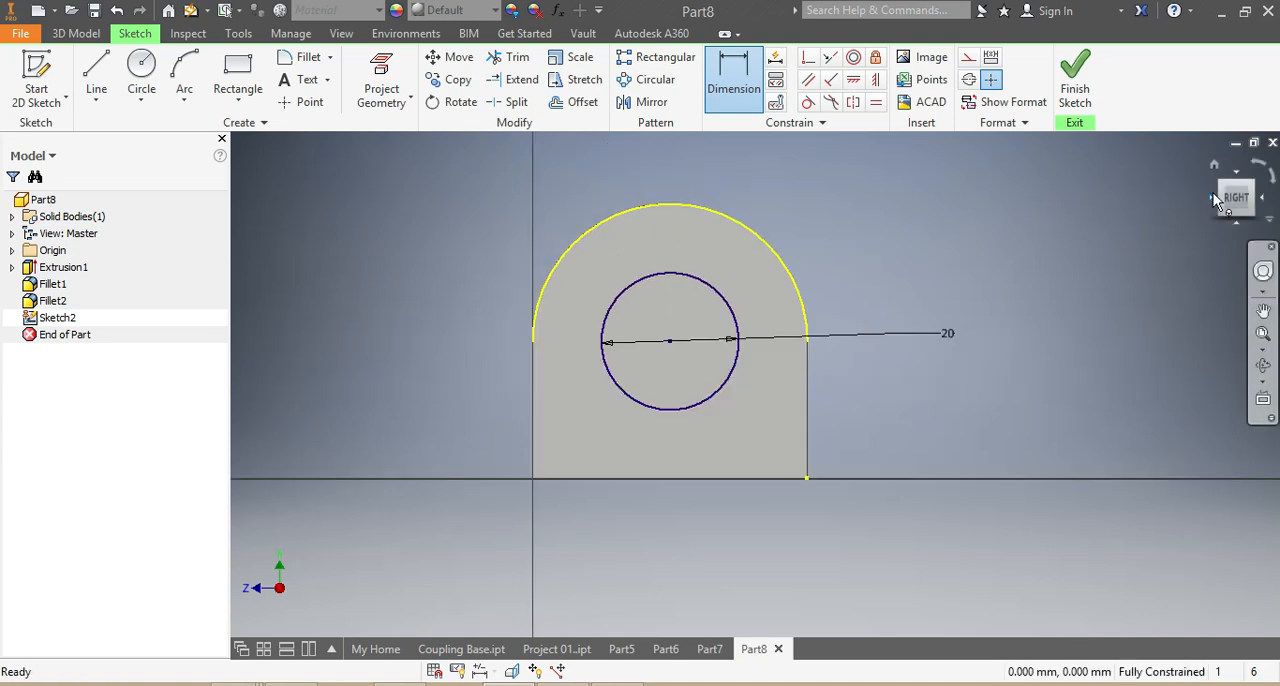
left_click(1209, 201)
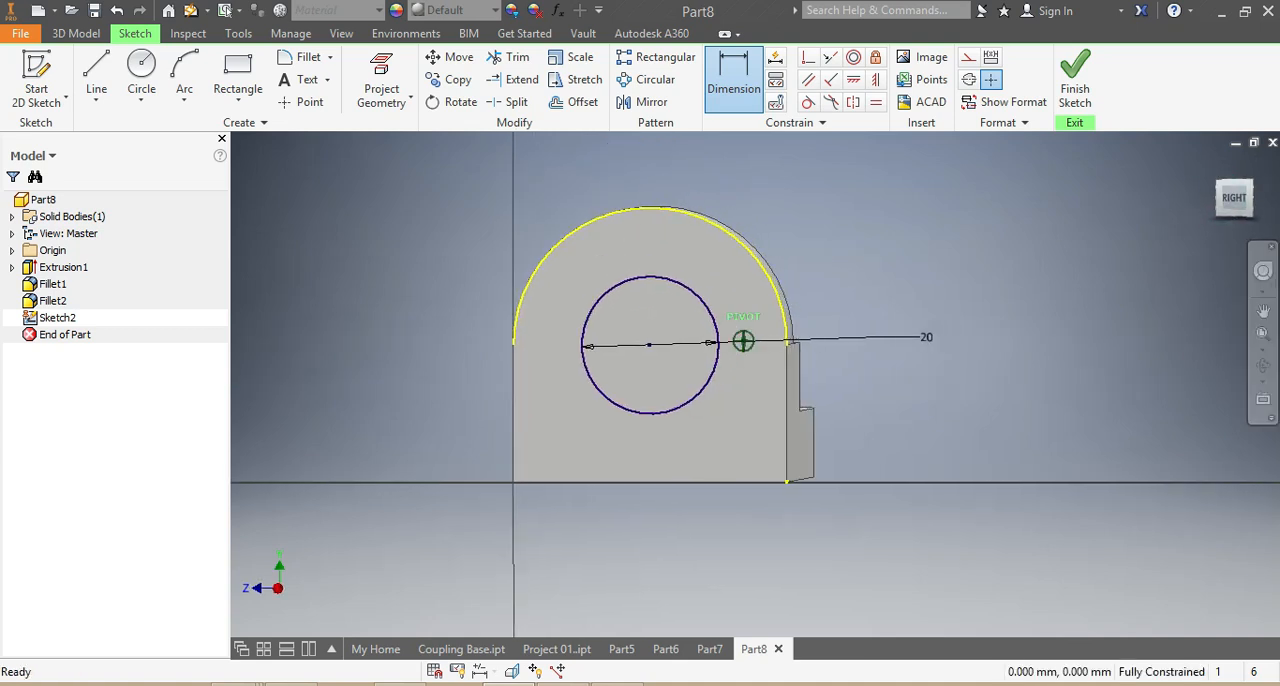
double_click(637, 345)
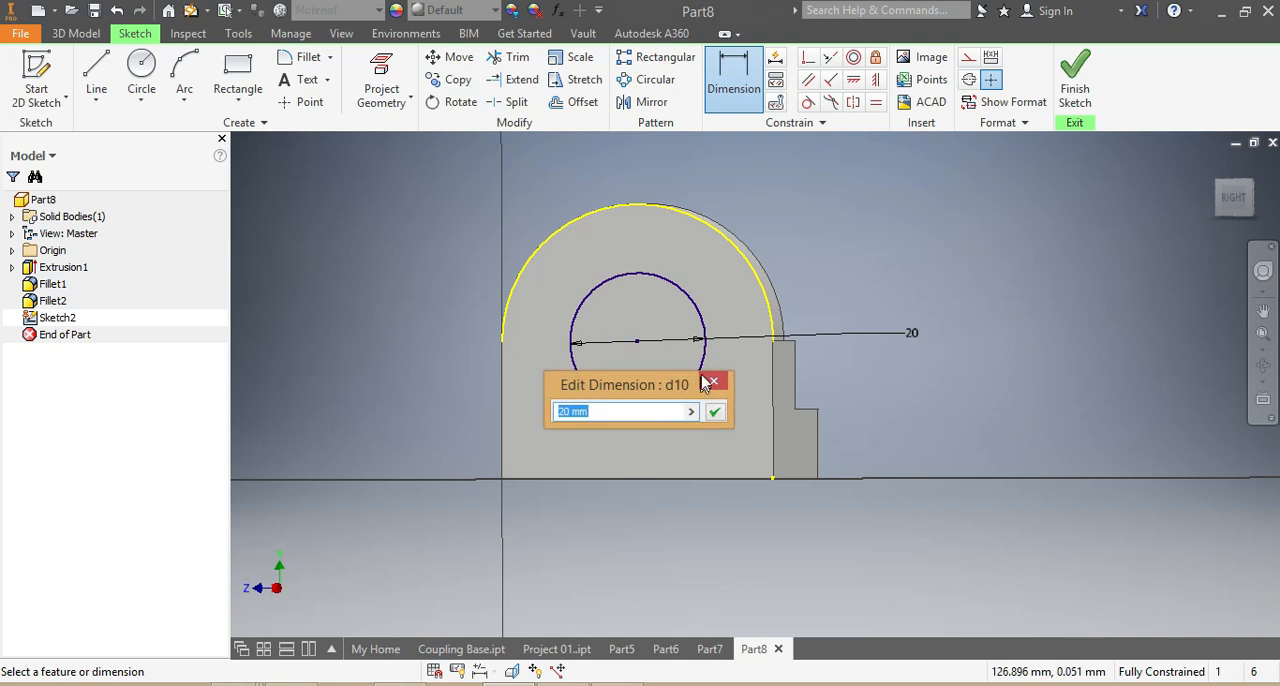
left_click(714, 411)
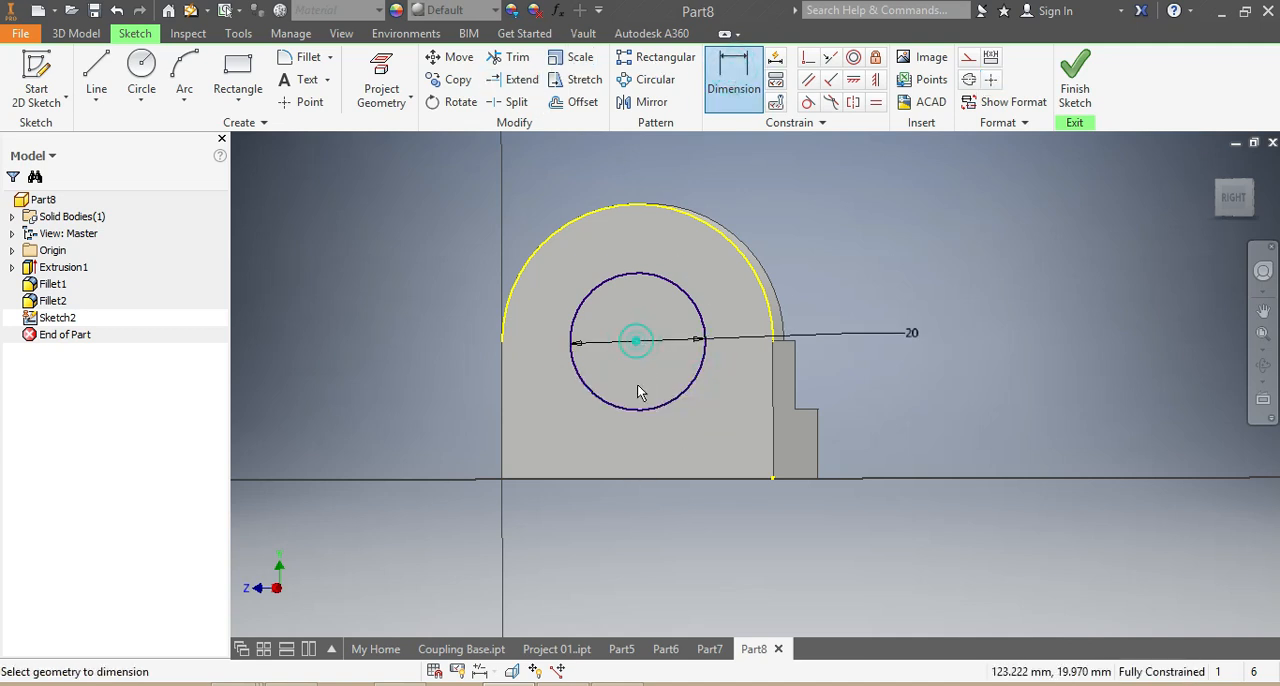
left_click(585, 480)
left_click(842, 428)
key("Escape")
key("d")
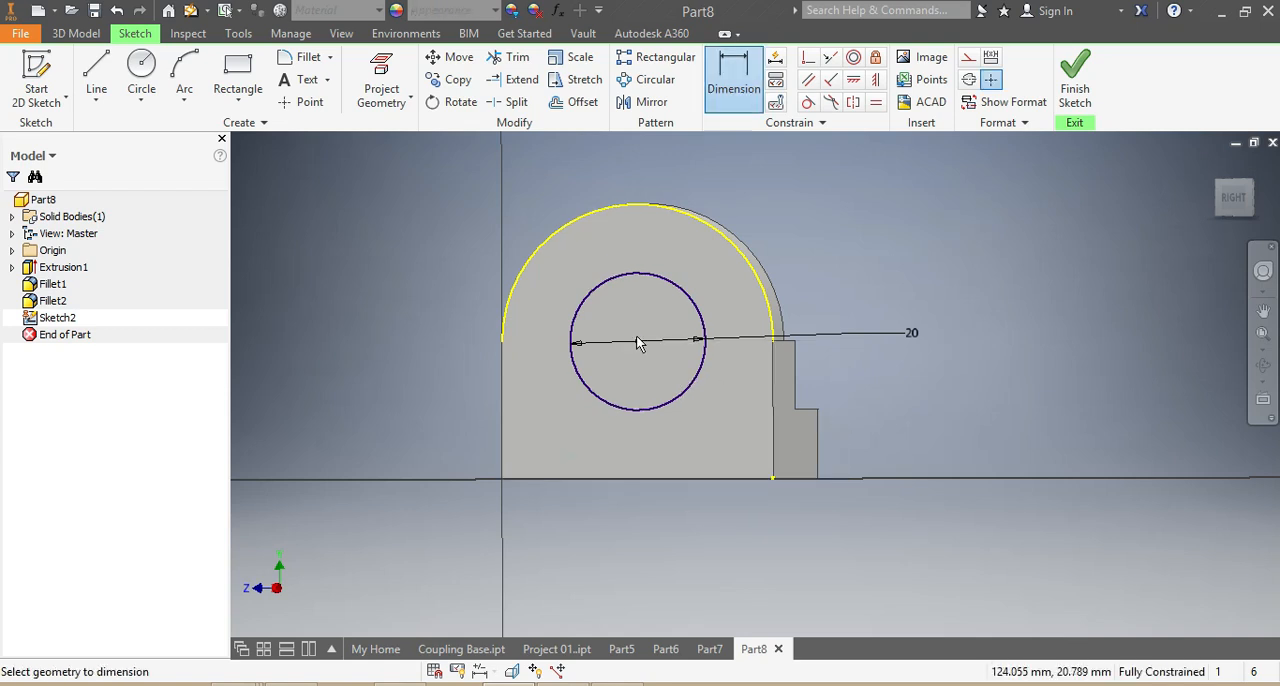
left_click(638, 342)
left_click(773, 400)
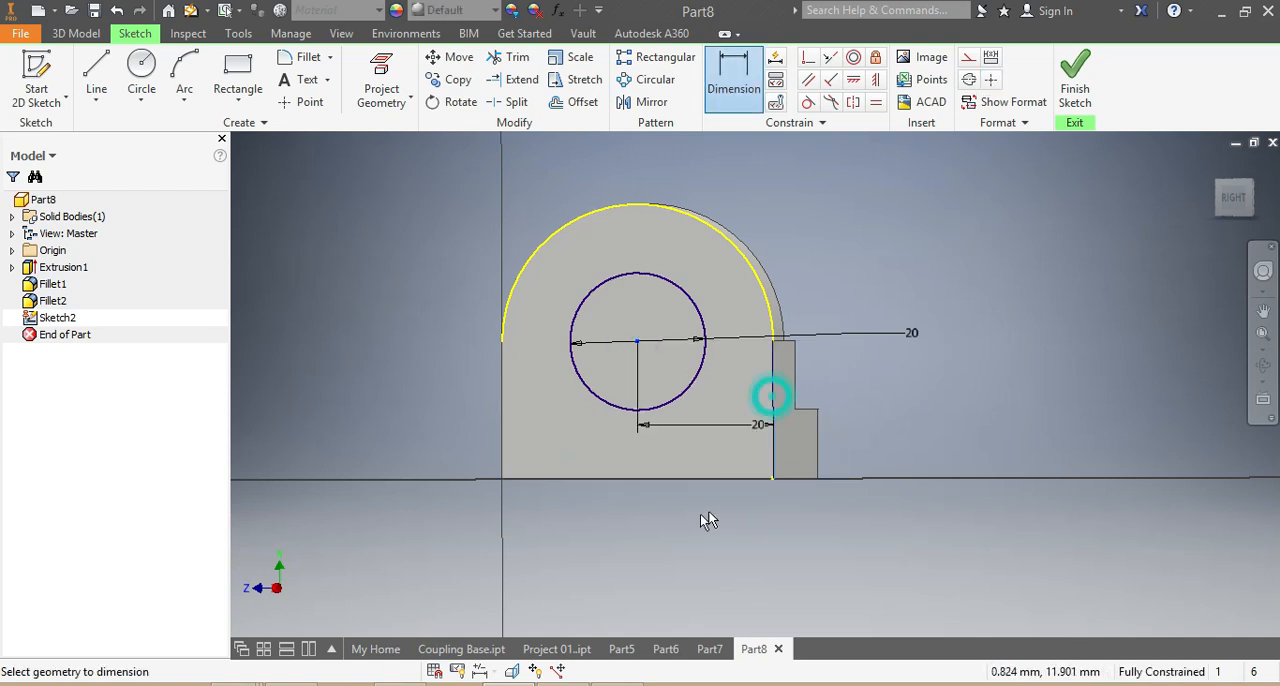
key("Escape")
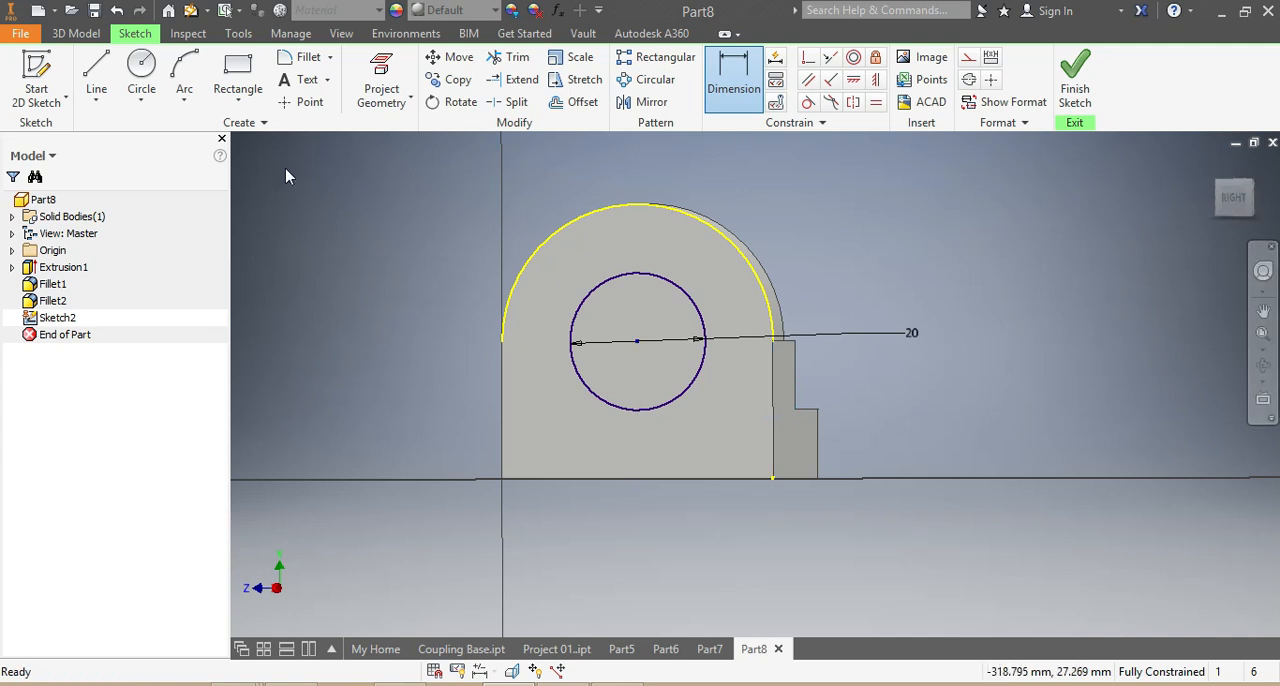
- Extrude the 20 mm circle as a symmetric cut of 60 mm through the upright leg and the steps behind it
left_click(70, 36)
left_click(97, 76)
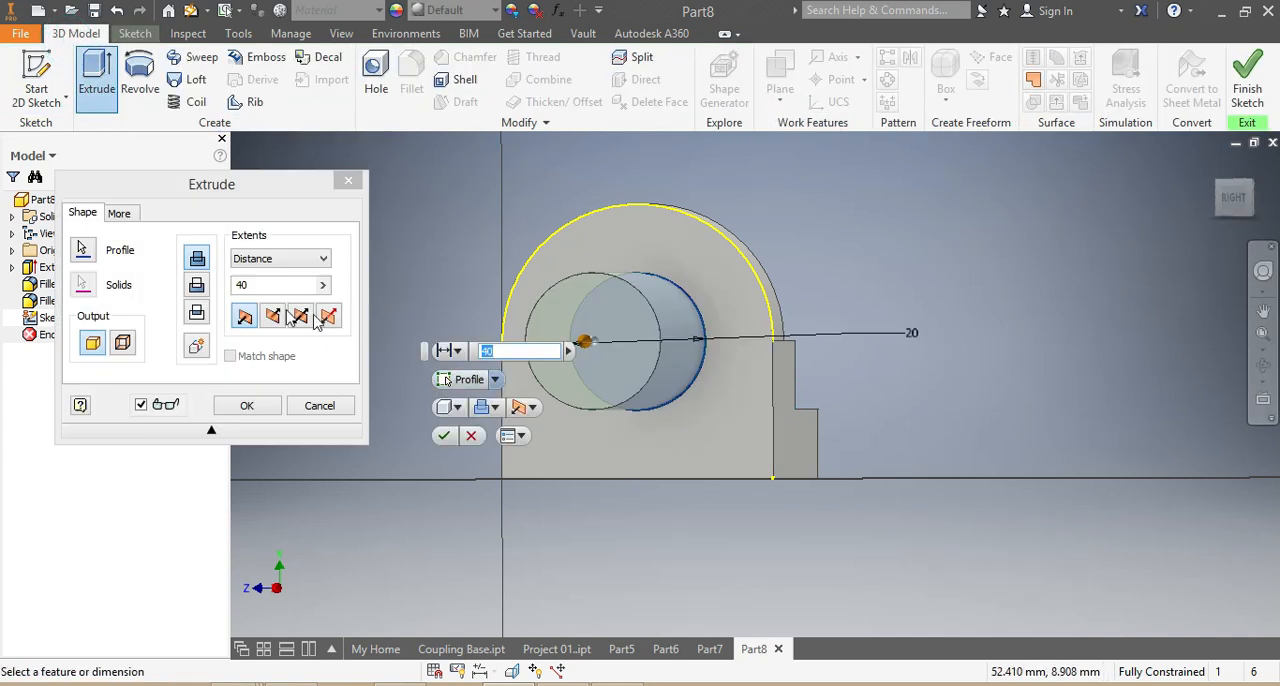
left_click(199, 286)
left_click(260, 284)
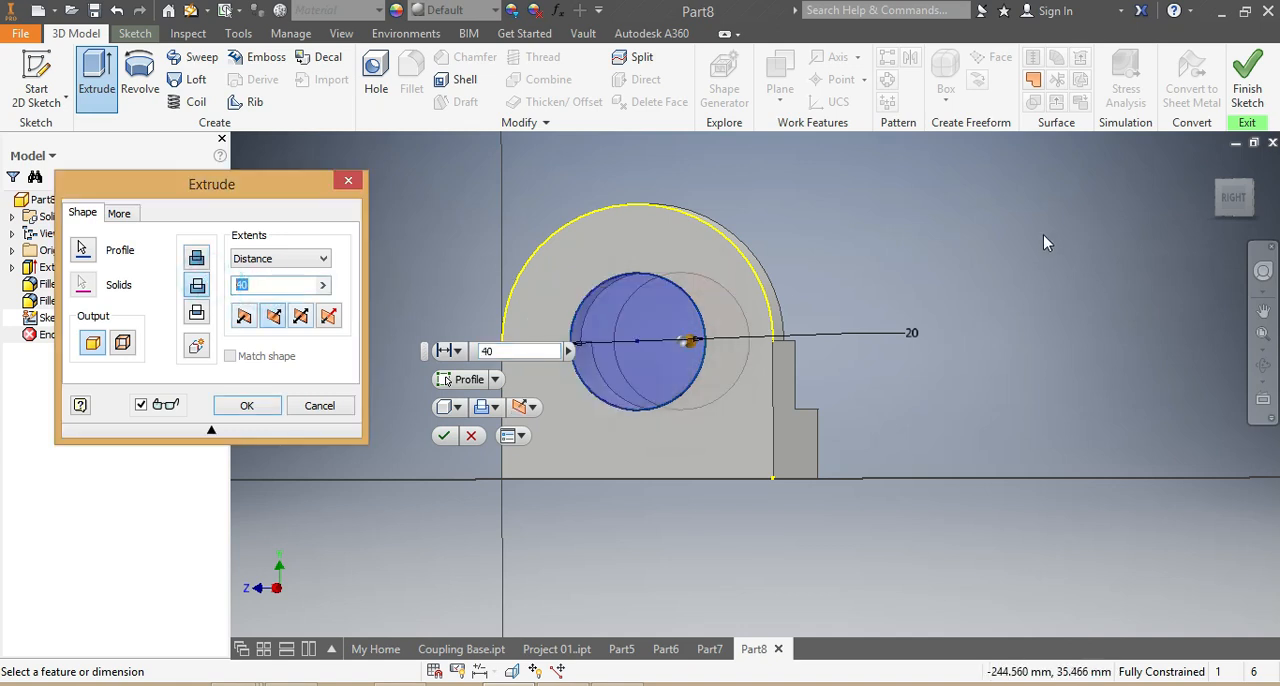
type("60")
left_click(302, 320)
mouse_move(1228, 196)
left_mouse_down()
mouse_move(1170, 280)
mouse_move(1100, 330)
mouse_move(1165, 215)
mouse_move(1096, 296)
left_mouse_up()
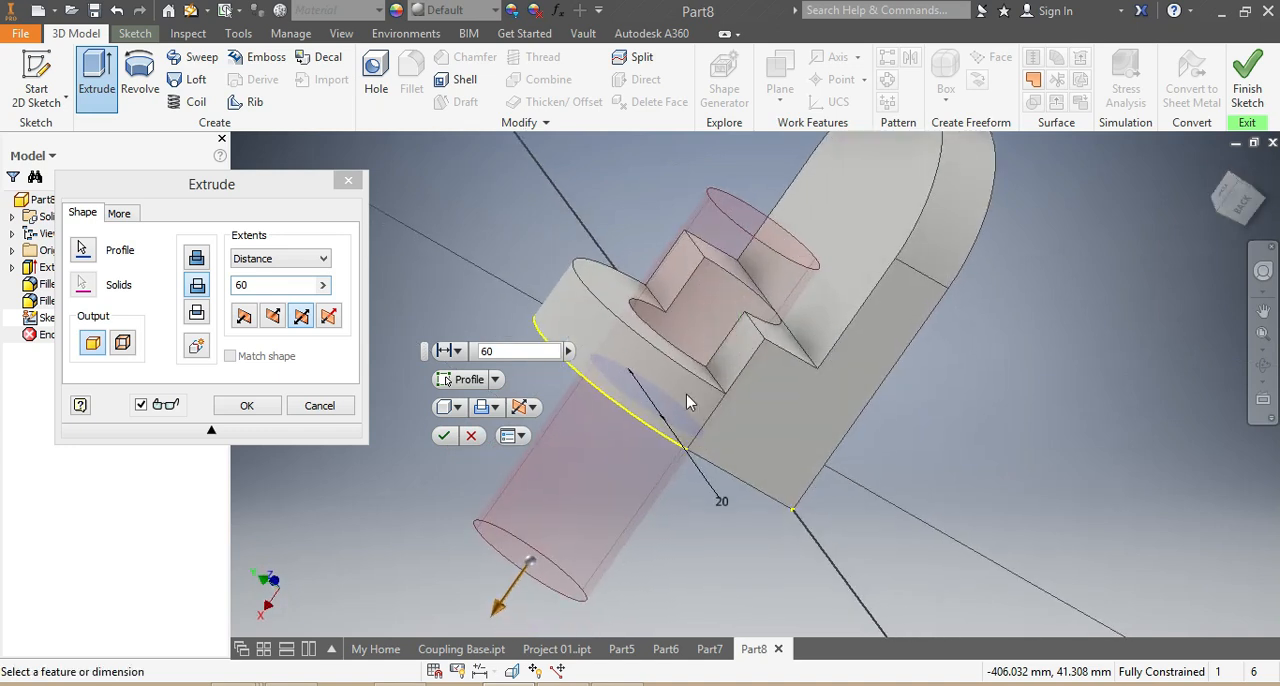
left_click(443, 435)
- Start a sketch on the base leg's underside and draw a circle about 21.5 mm in diameter near the centre of the rounded end
mouse_move(1248, 208)
left_mouse_down()
mouse_move(1185, 245)
mouse_move(1140, 215)
mouse_move(951, 243)
left_mouse_up()
scroll(878, 225, "up", 5)
scroll(882, 196, "down", 3)
mouse_move(1255, 200)
left_mouse_down()
mouse_move(1150, 232)
mouse_move(1160, 268)
left_mouse_up()
left_click(800, 308)
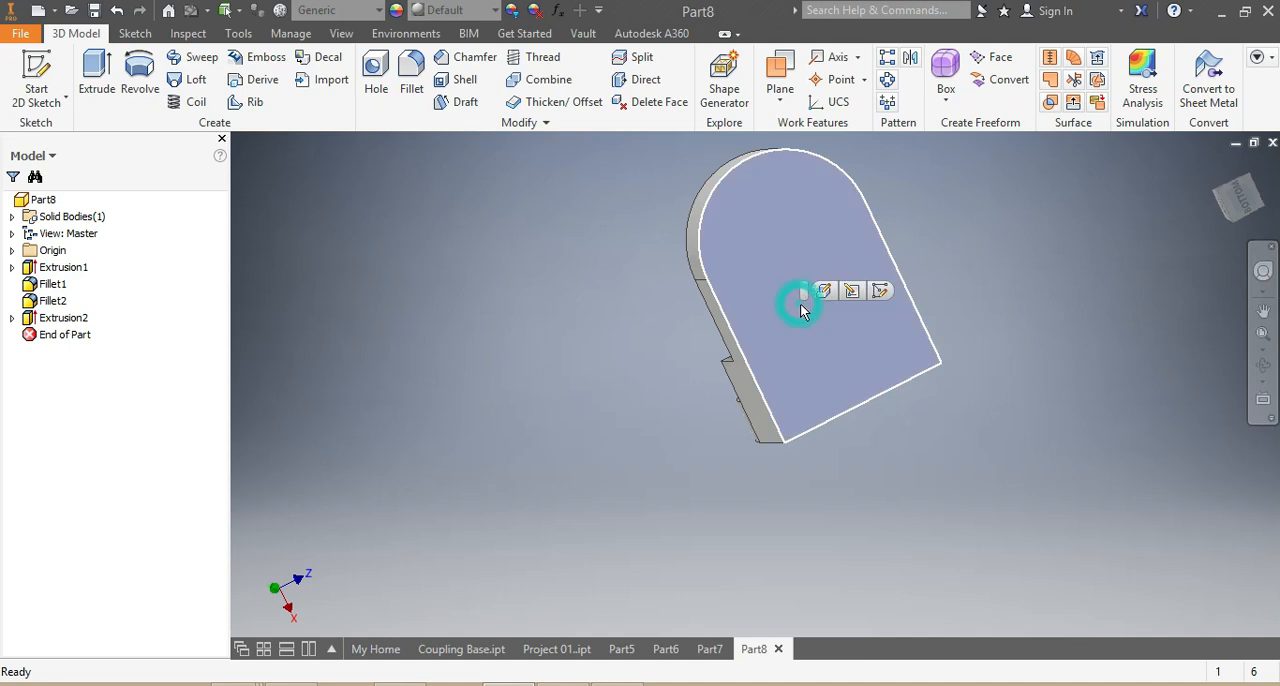
left_click(1255, 205)
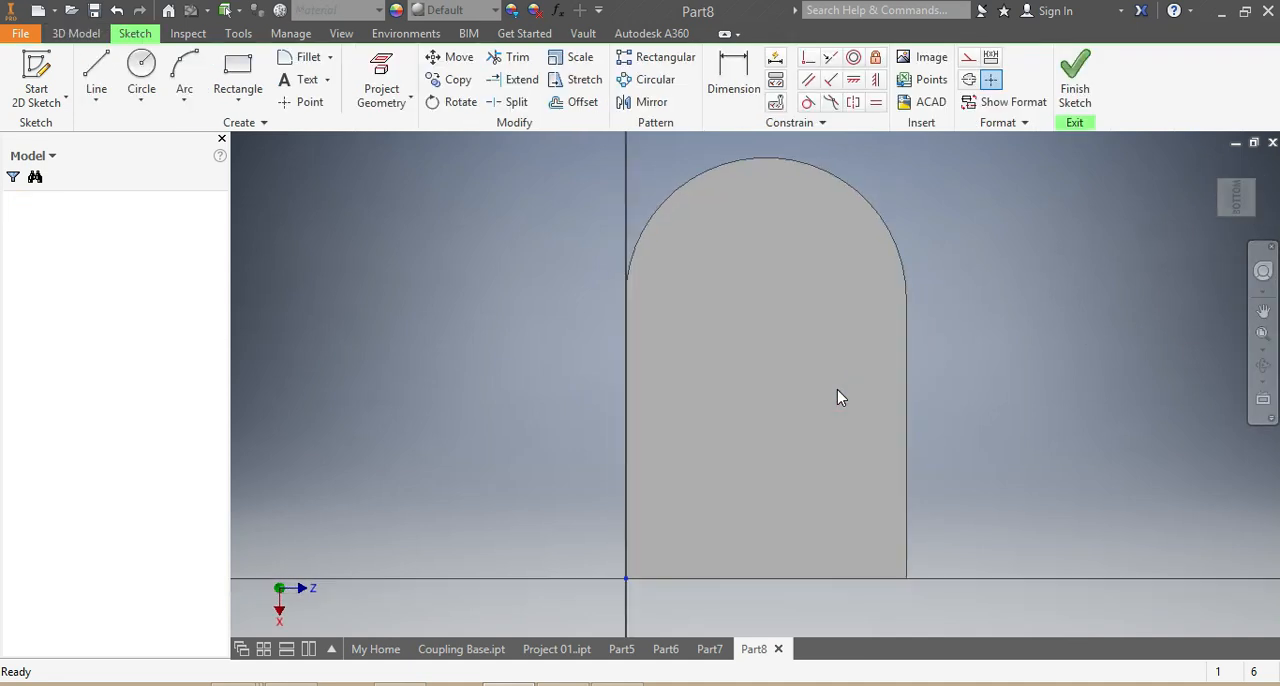
scroll(879, 393, "down", 5)
scroll(899, 345, "up", 3)
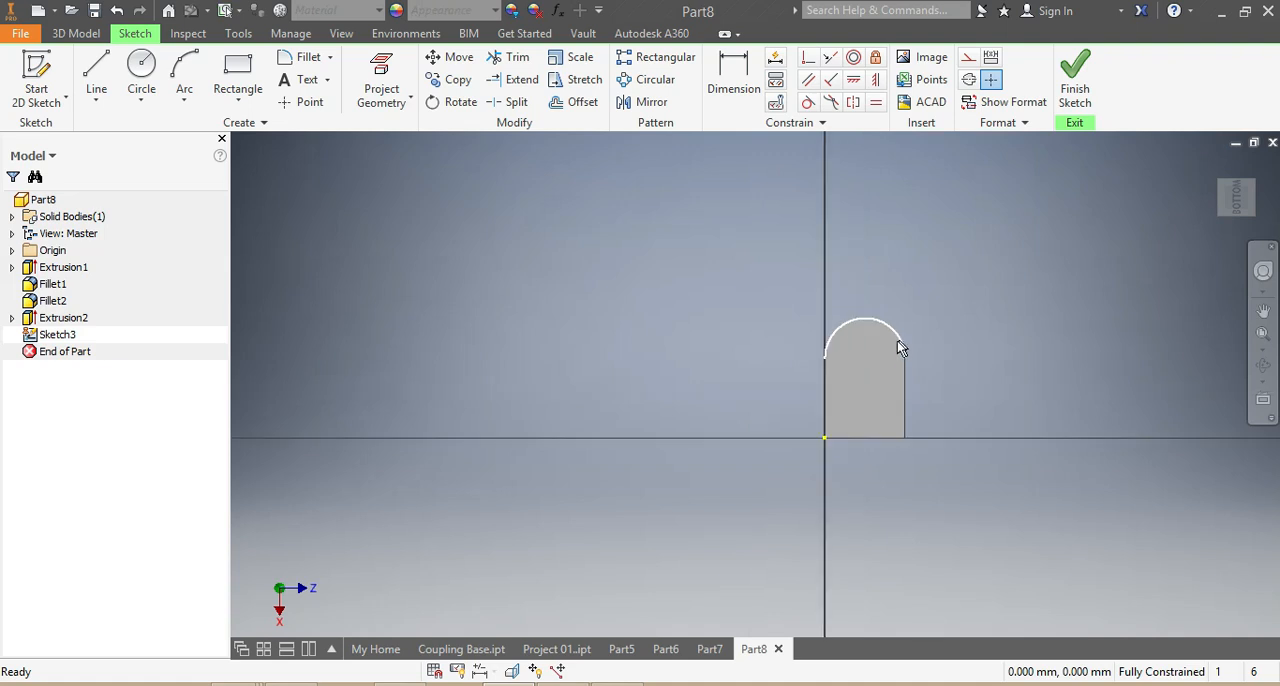
left_click(141, 68)
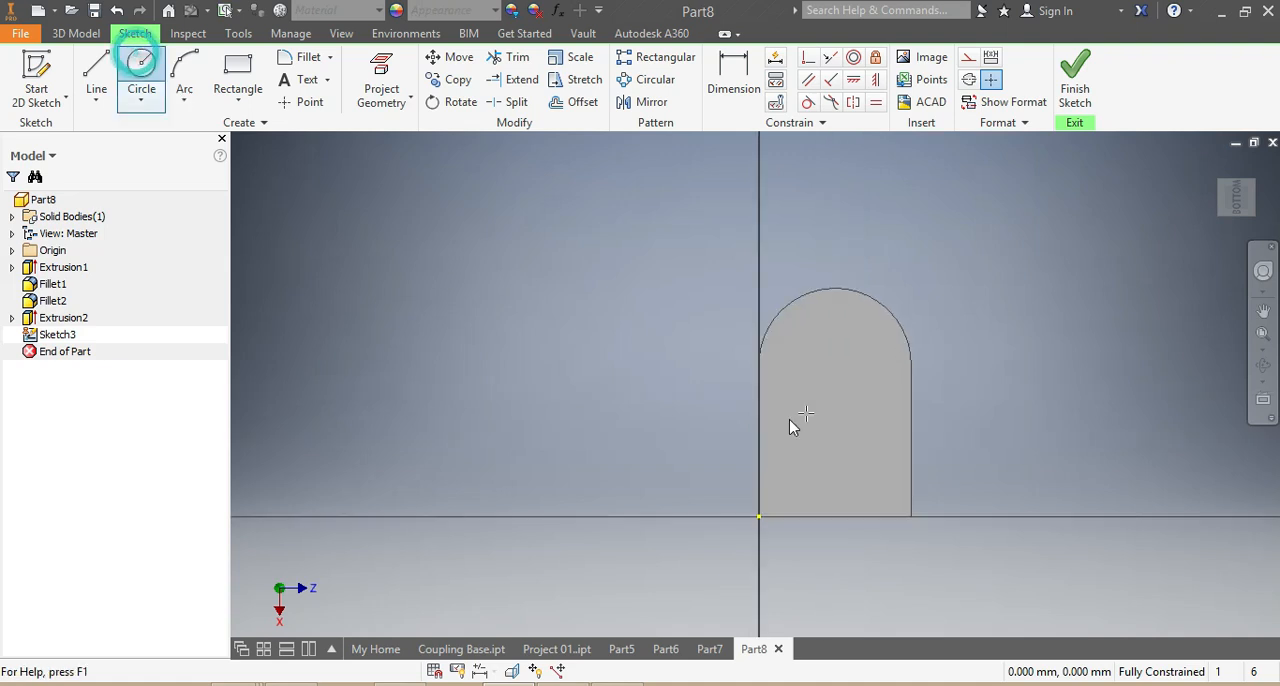
left_click(836, 363)
left_click(846, 322)
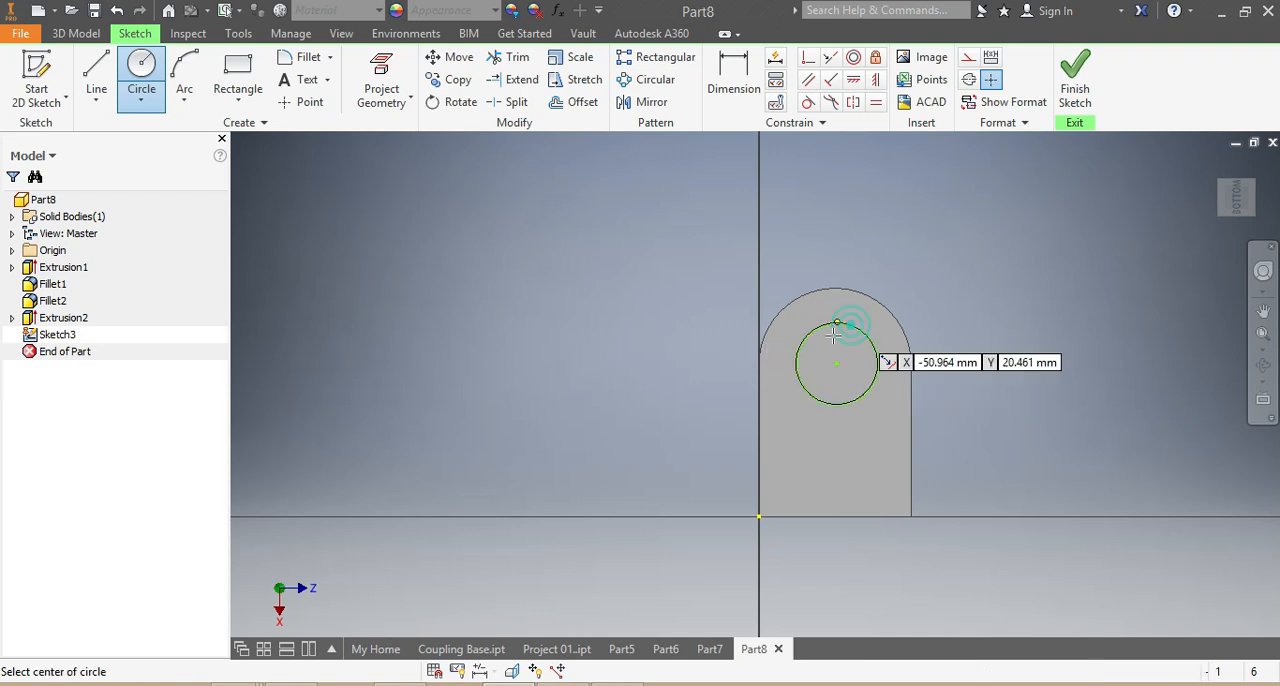
- Dimension the circle's centre 40 mm from the base's straight end and 20 mm from its long side edge
left_click(734, 72)
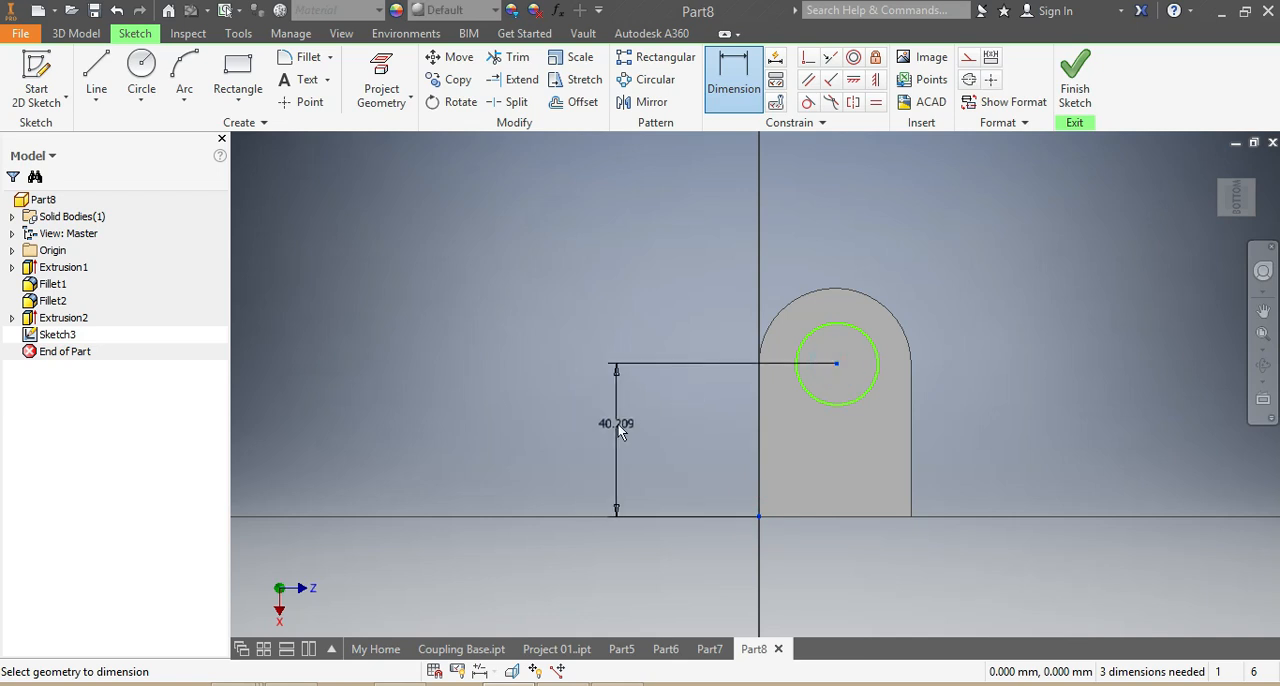
left_click(643, 412)
type("40")
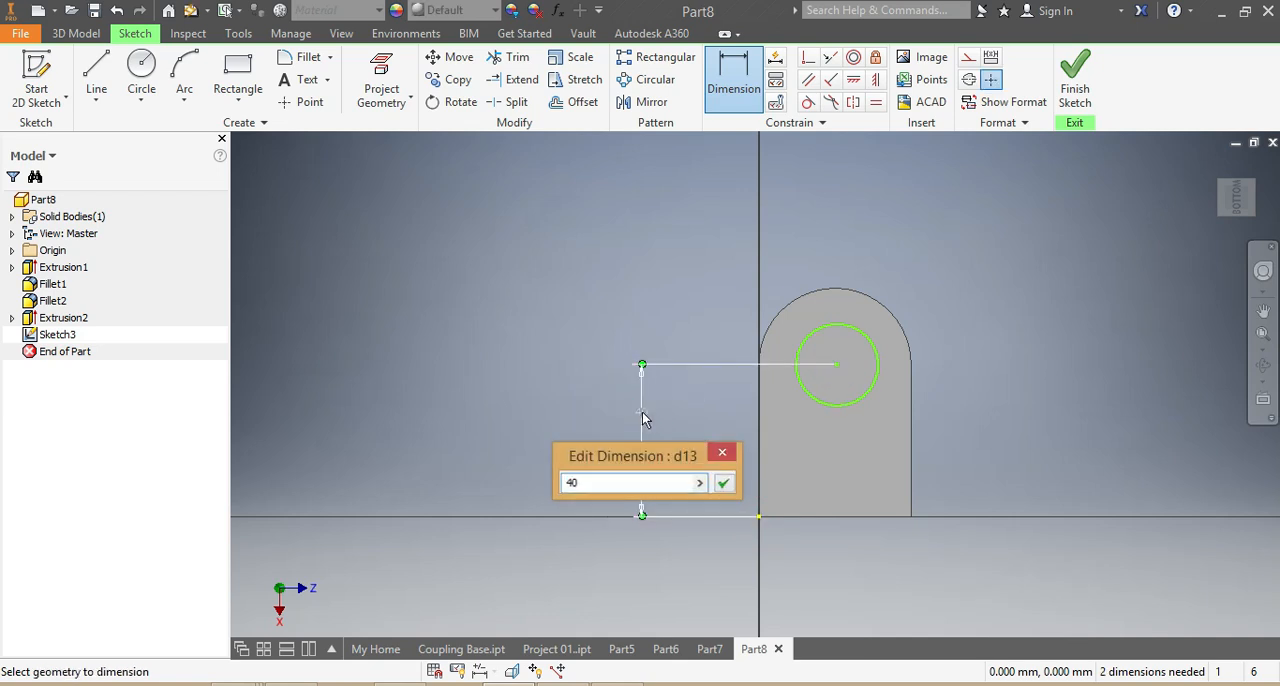
key("Return")
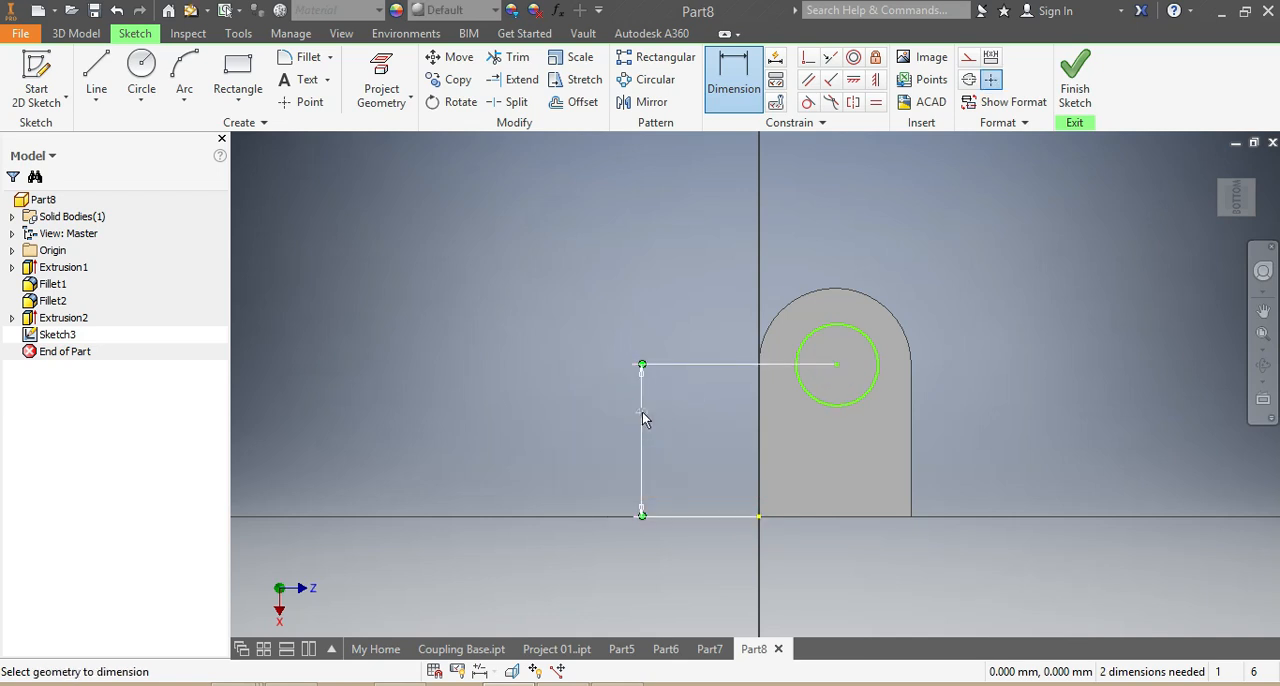
left_click(836, 366)
left_click(760, 516)
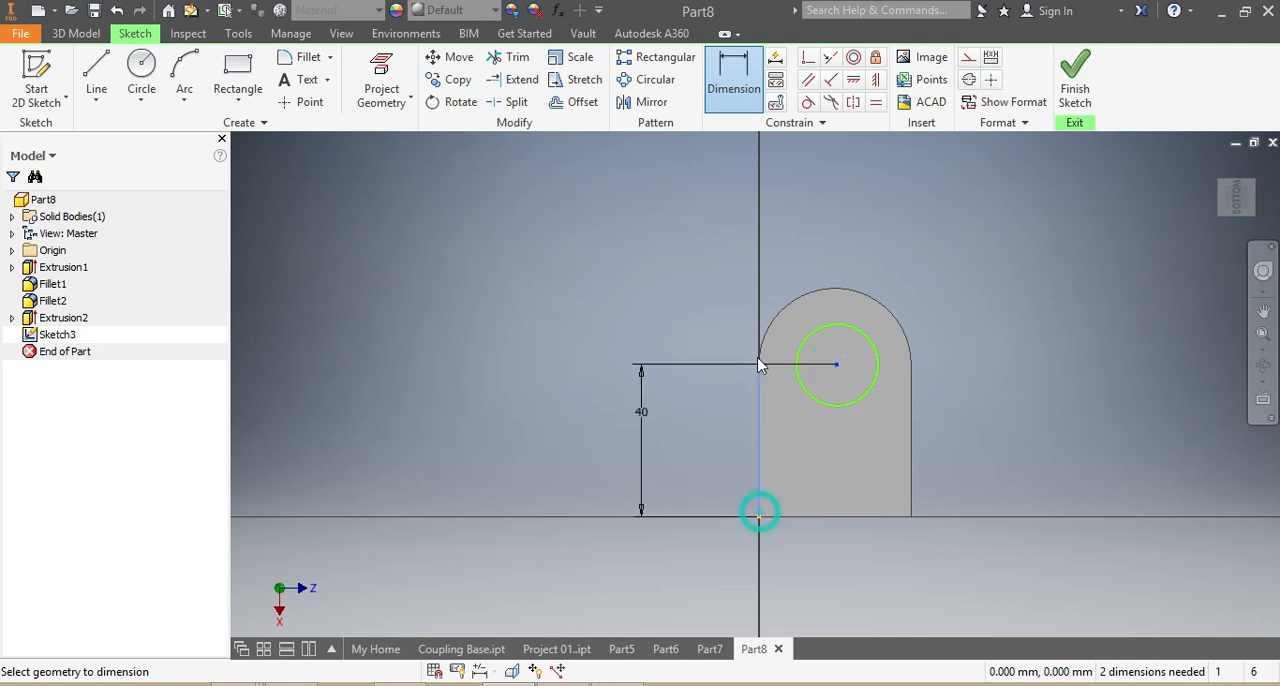
left_click(699, 318)
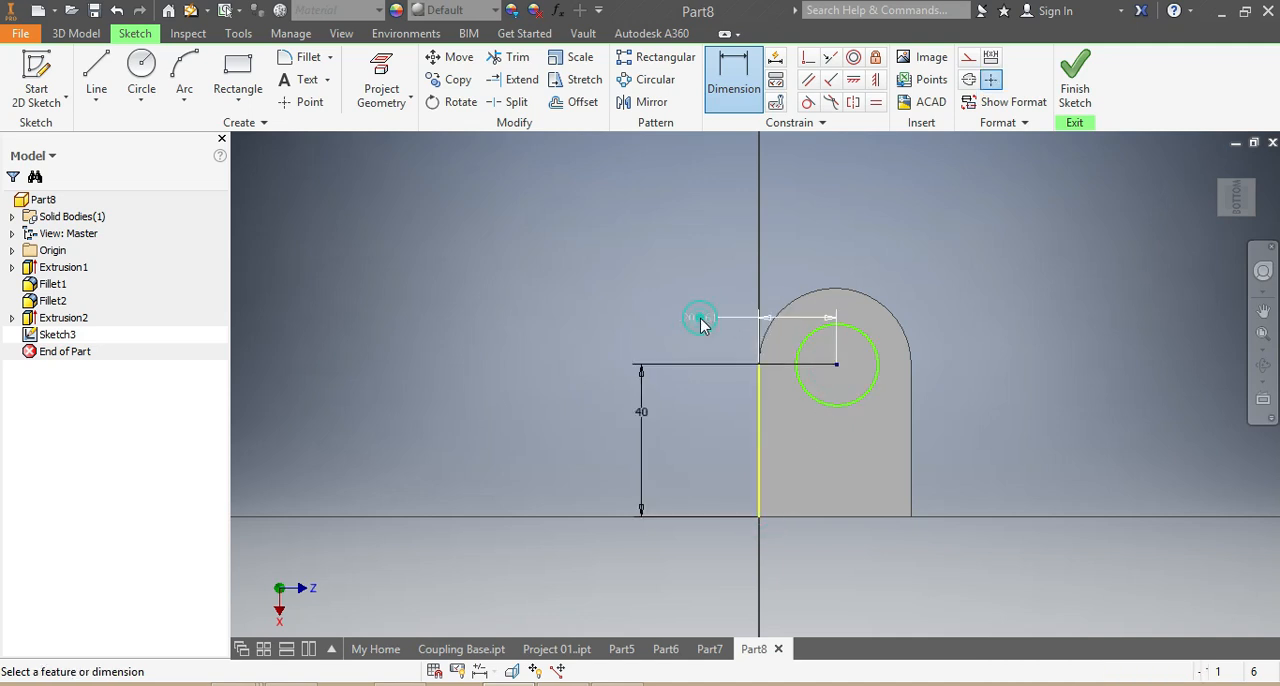
type("20")
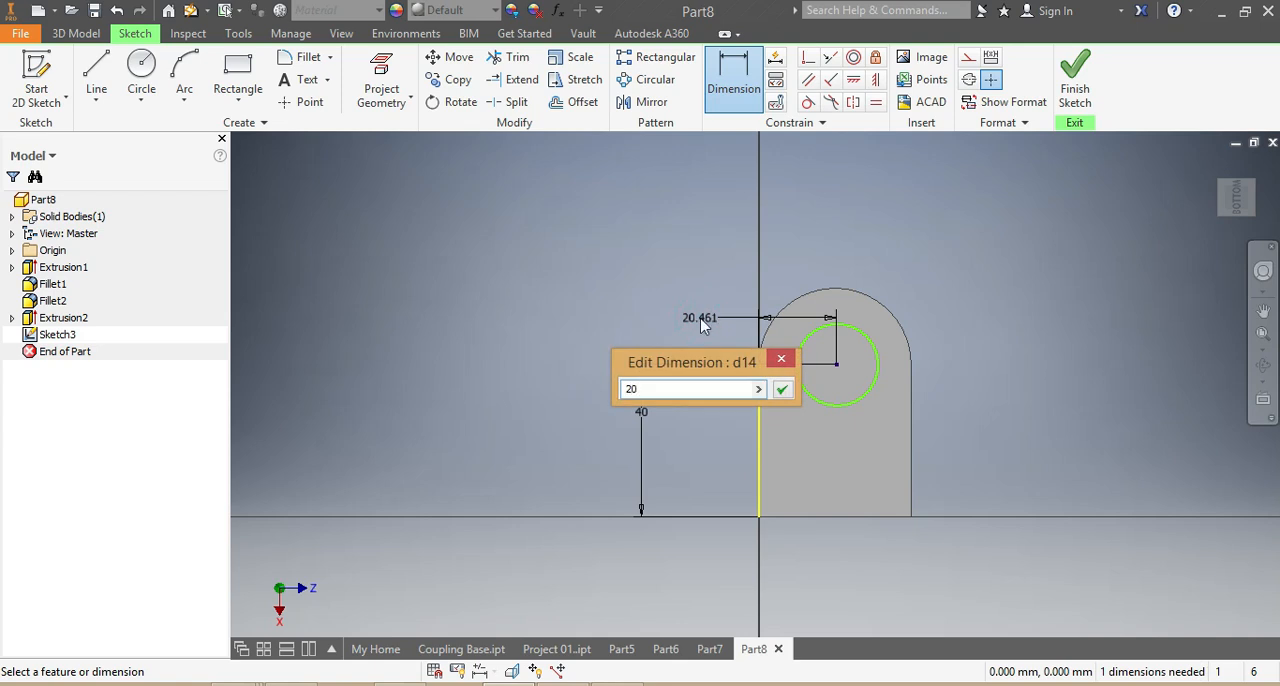
key("Return")
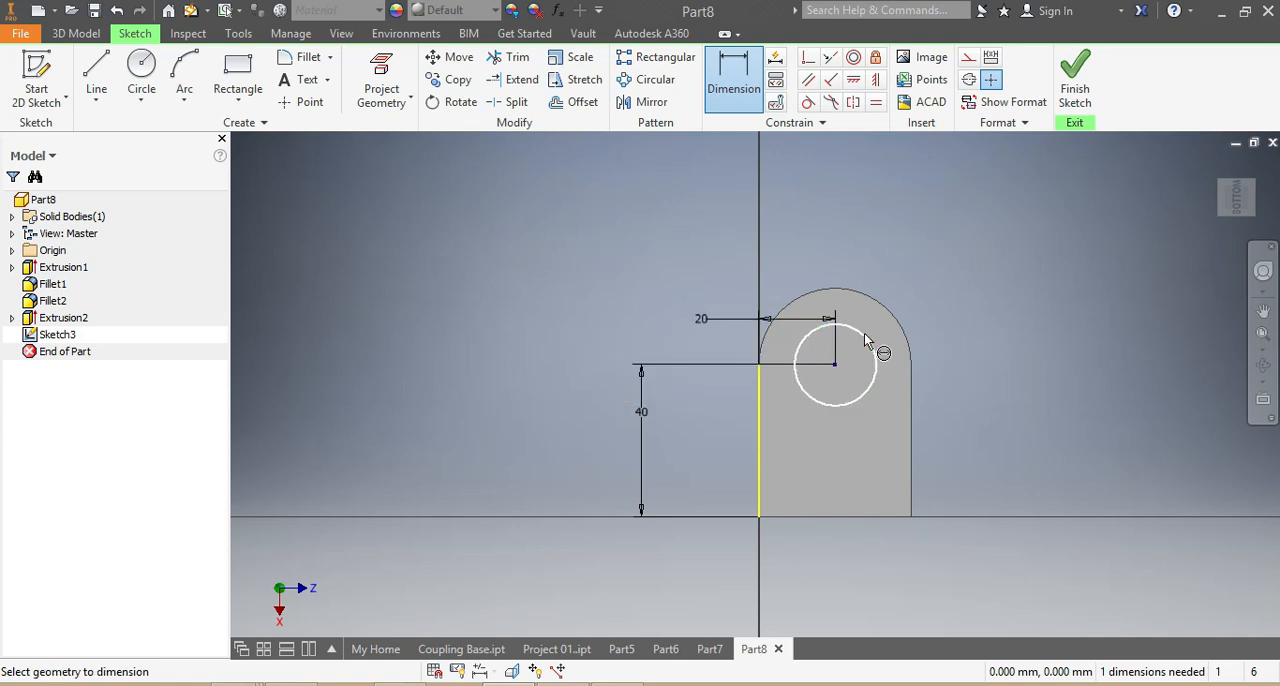
- Dimension the circle on the base's underside to a diameter of 20 mm
left_click(987, 319)
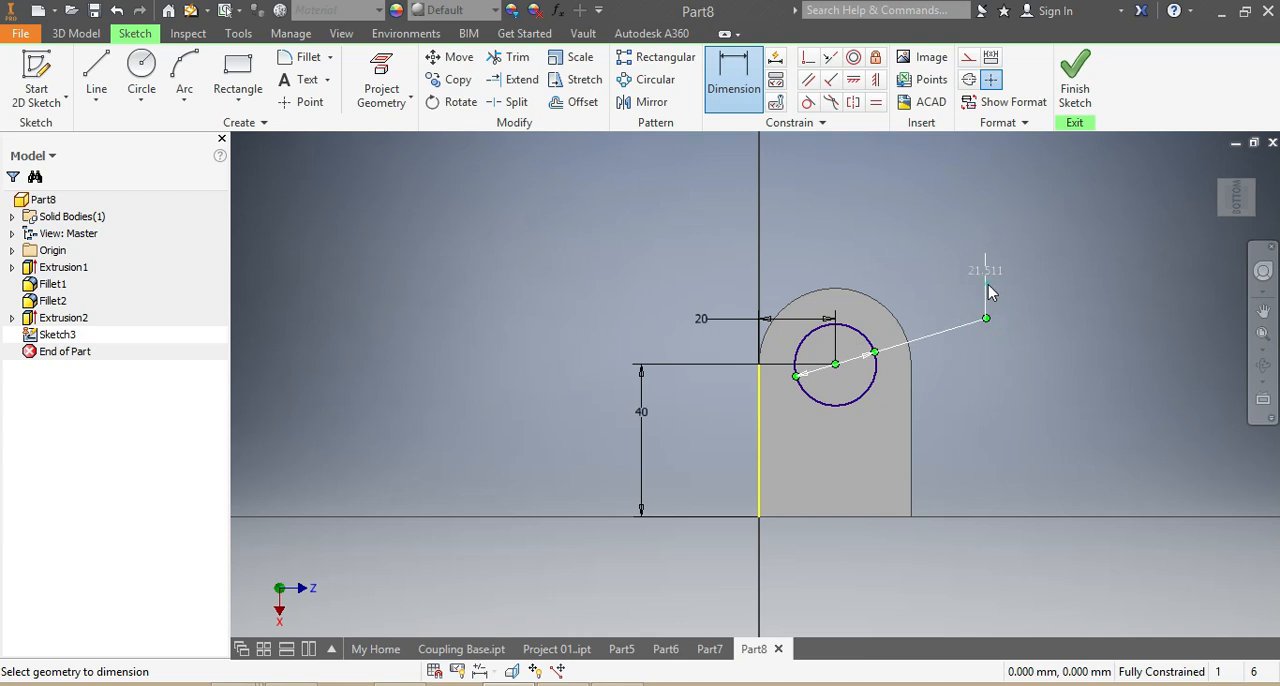
type("2")
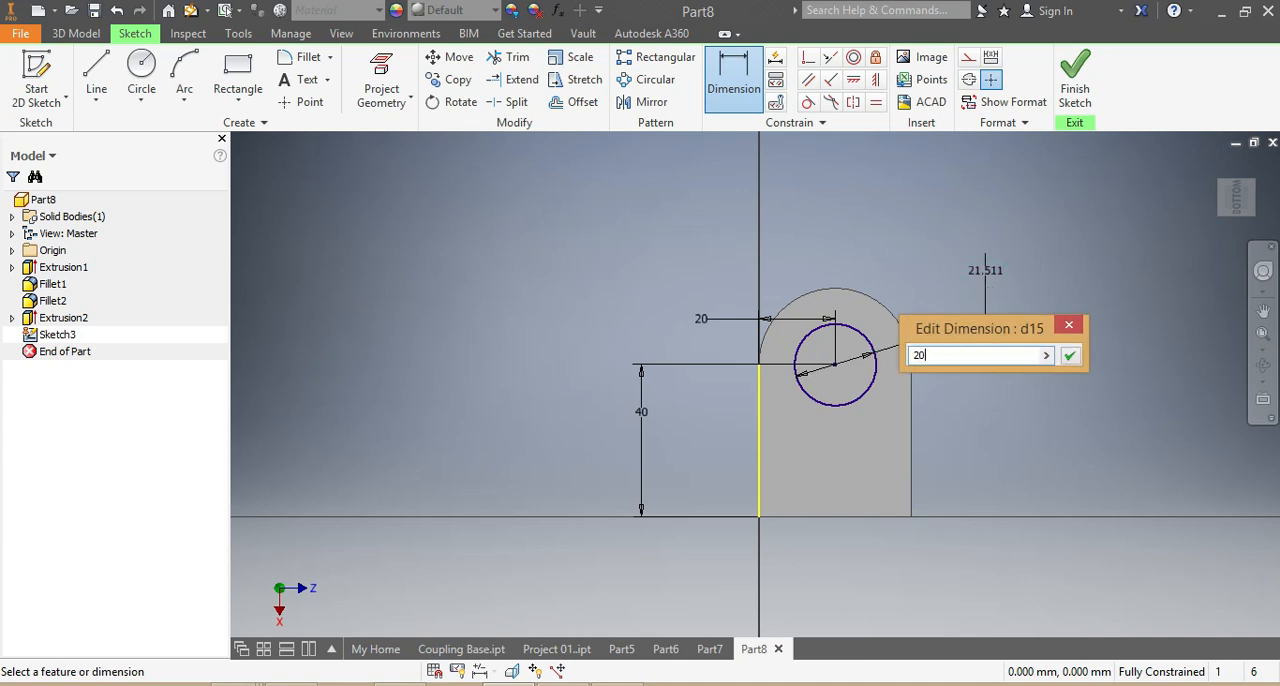
type("0")
key("Return")
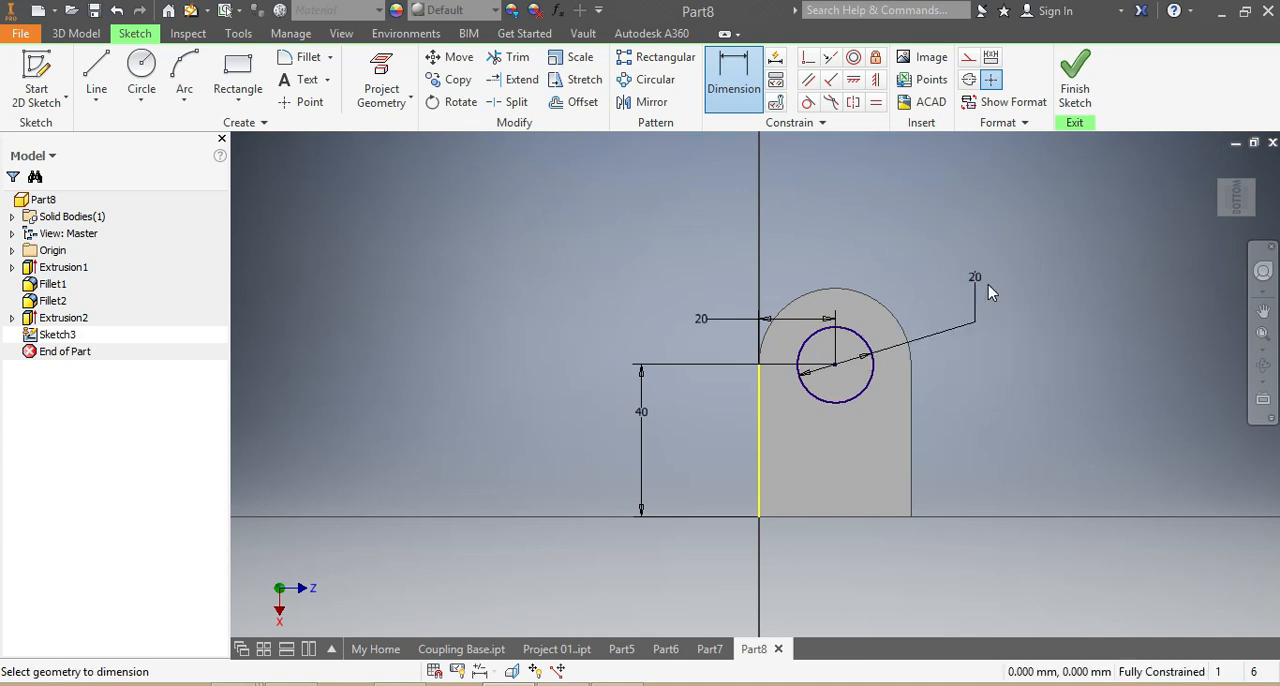
left_click(1232, 206)
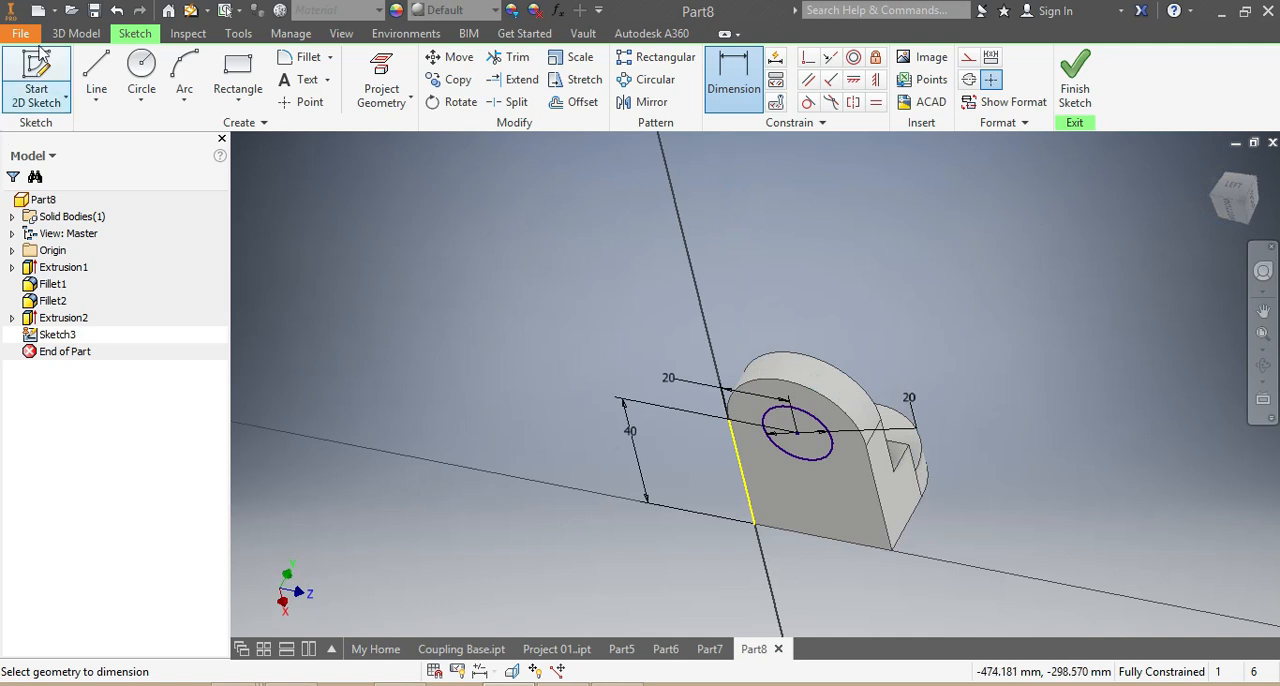
- Extrude the 20 mm circle on the base's underside as a symmetric cut of 60 mm through the base leg
left_click(76, 33)
left_click(97, 75)
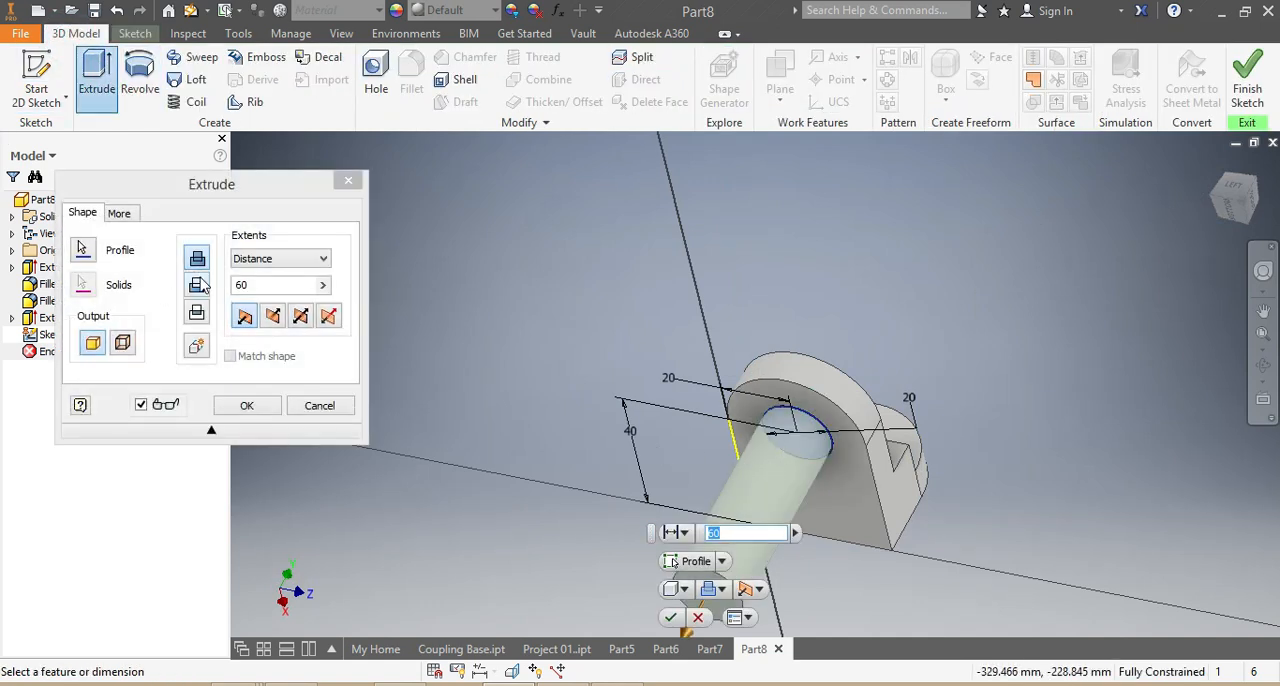
left_click(198, 286)
left_click(300, 316)
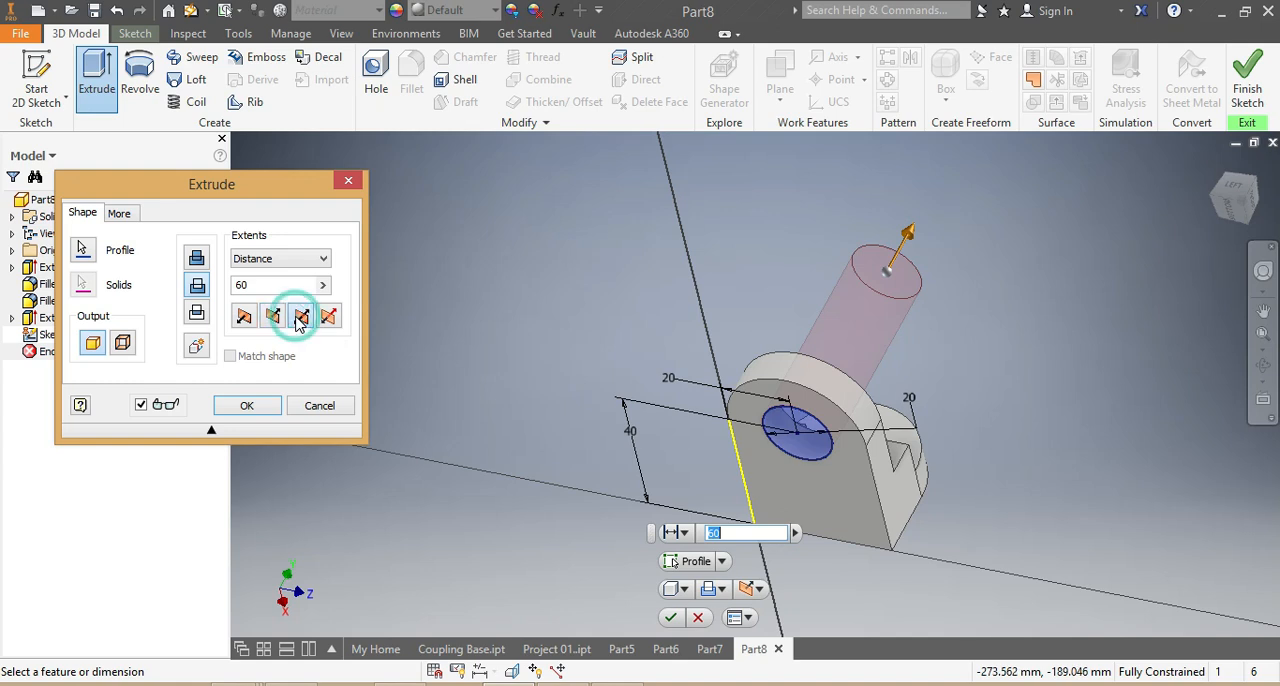
left_click(670, 618)
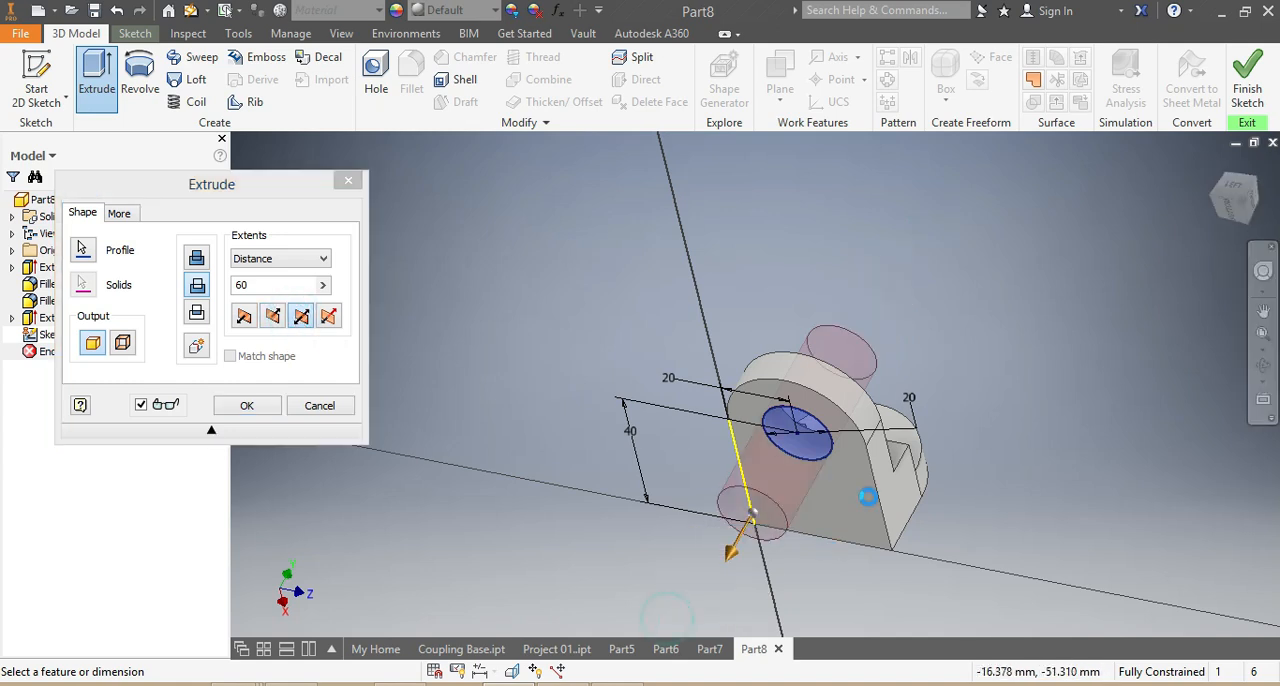
- Assign Wood (Birch) as the bracket's material
mouse_move(1241, 207)
left_mouse_down()
mouse_move(1200, 232)
mouse_move(1220, 245)
mouse_move(1240, 230)
mouse_move(1222, 222)
mouse_move(1228, 248)
mouse_move(1232, 206)
mouse_move(1244, 214)
left_mouse_up()
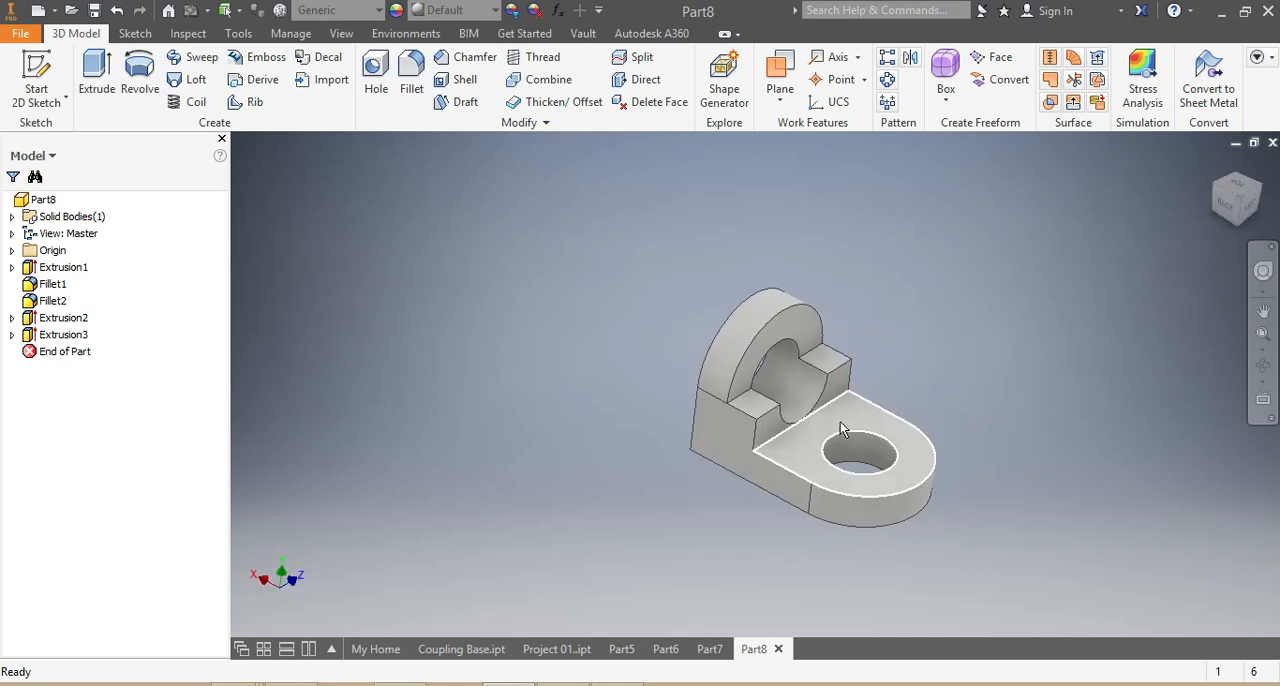
scroll(840, 421, "up", 4)
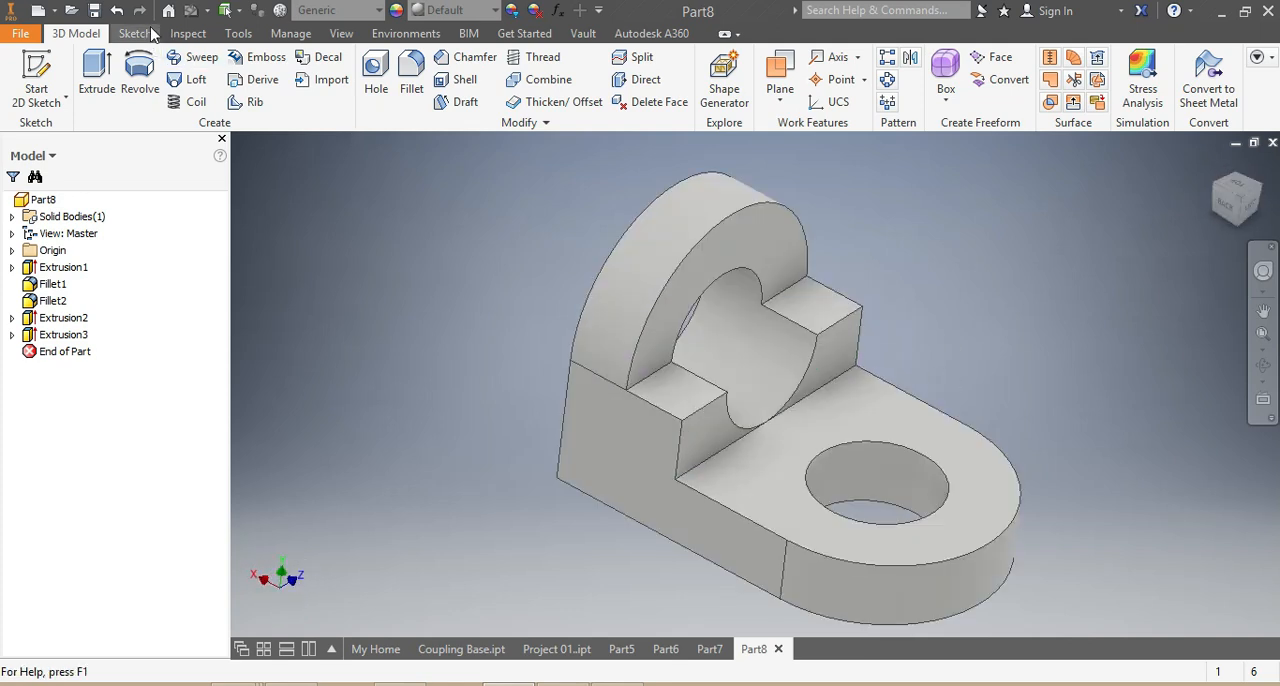
left_click(378, 18)
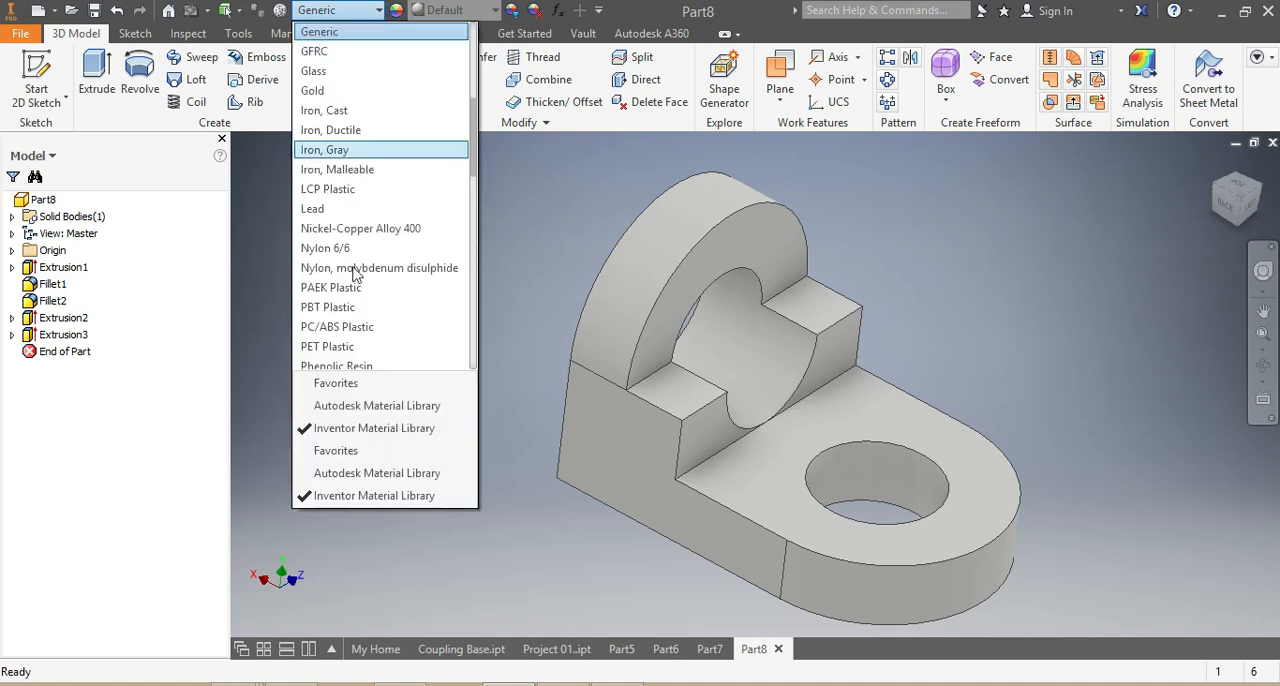
scroll(362, 306, "down", 12)
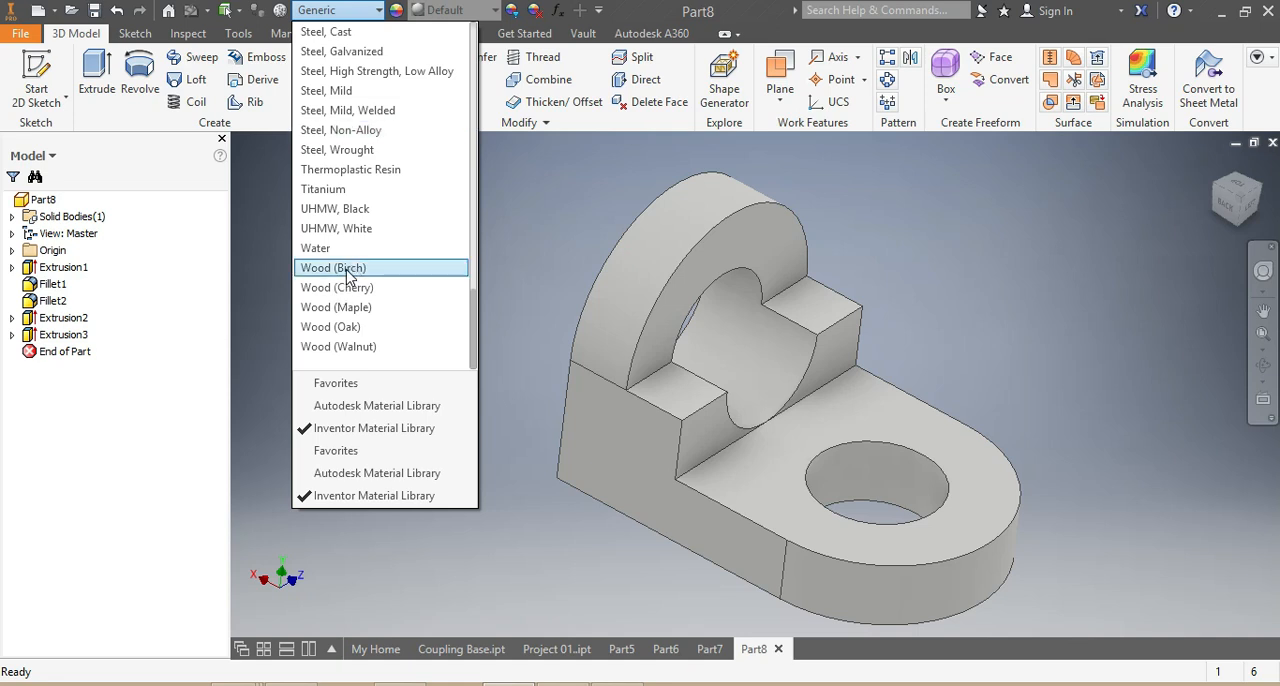
left_click(347, 270)
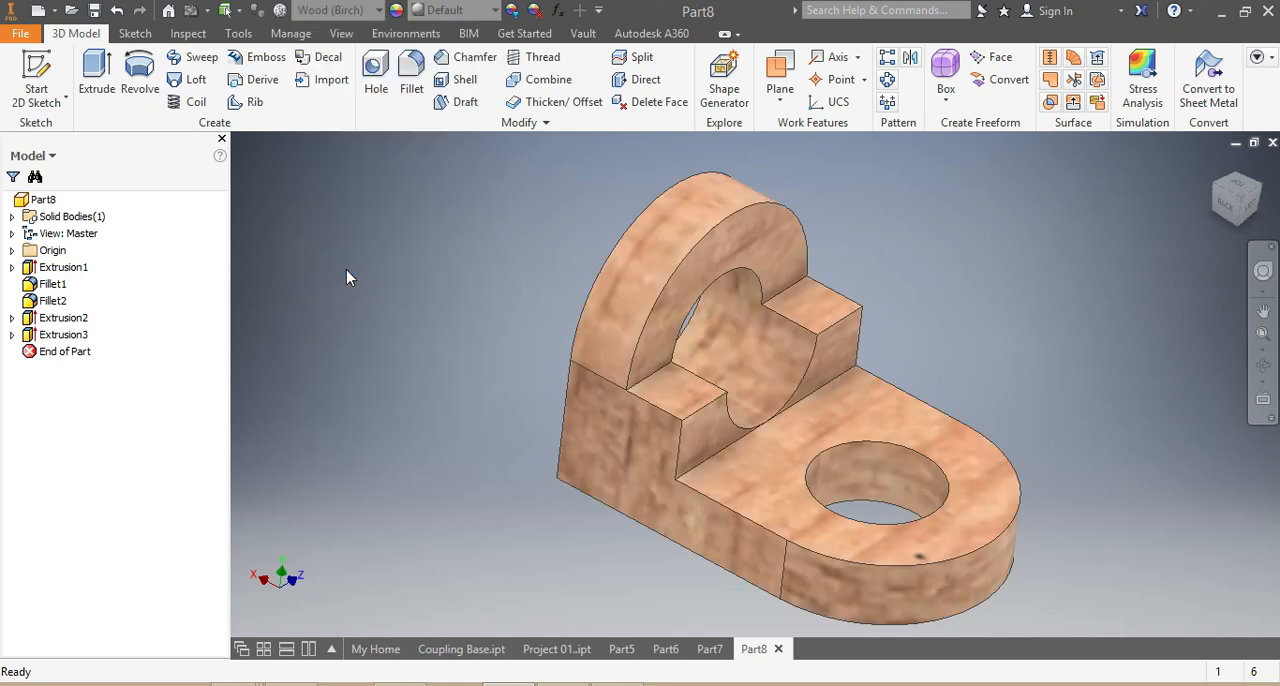
- Change the bracket's material to Wood (Walnut)
left_click(380, 10)
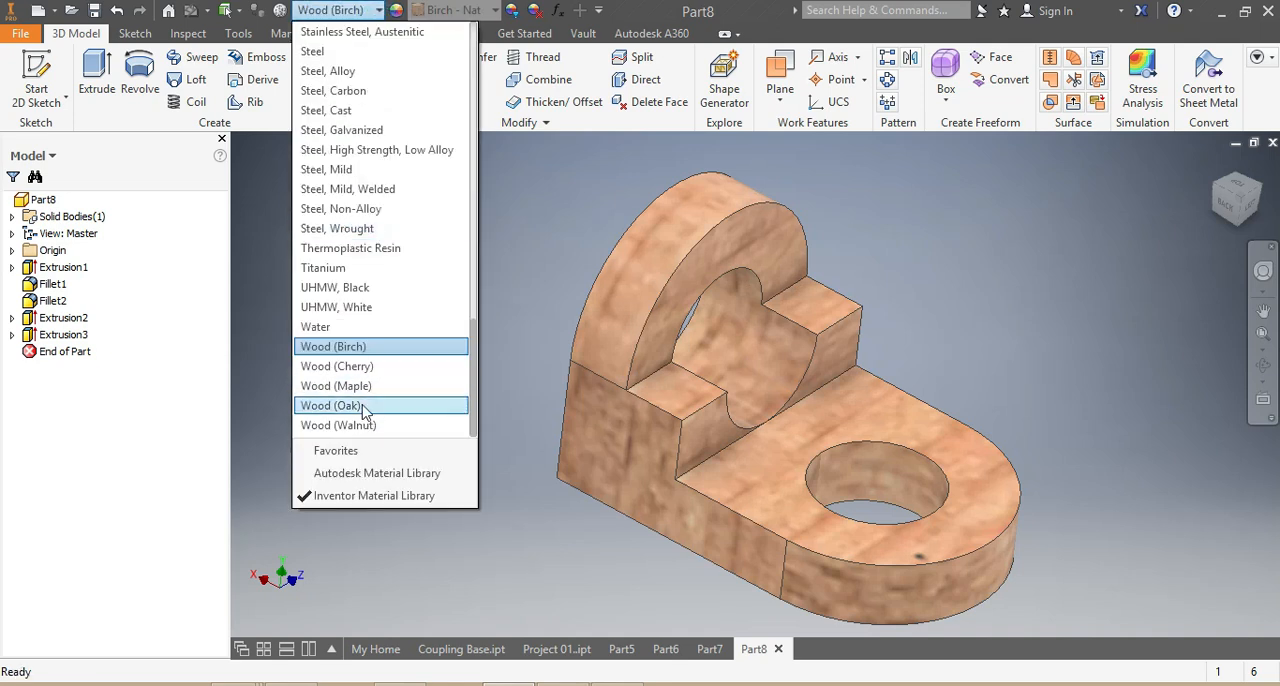
left_click(365, 425)
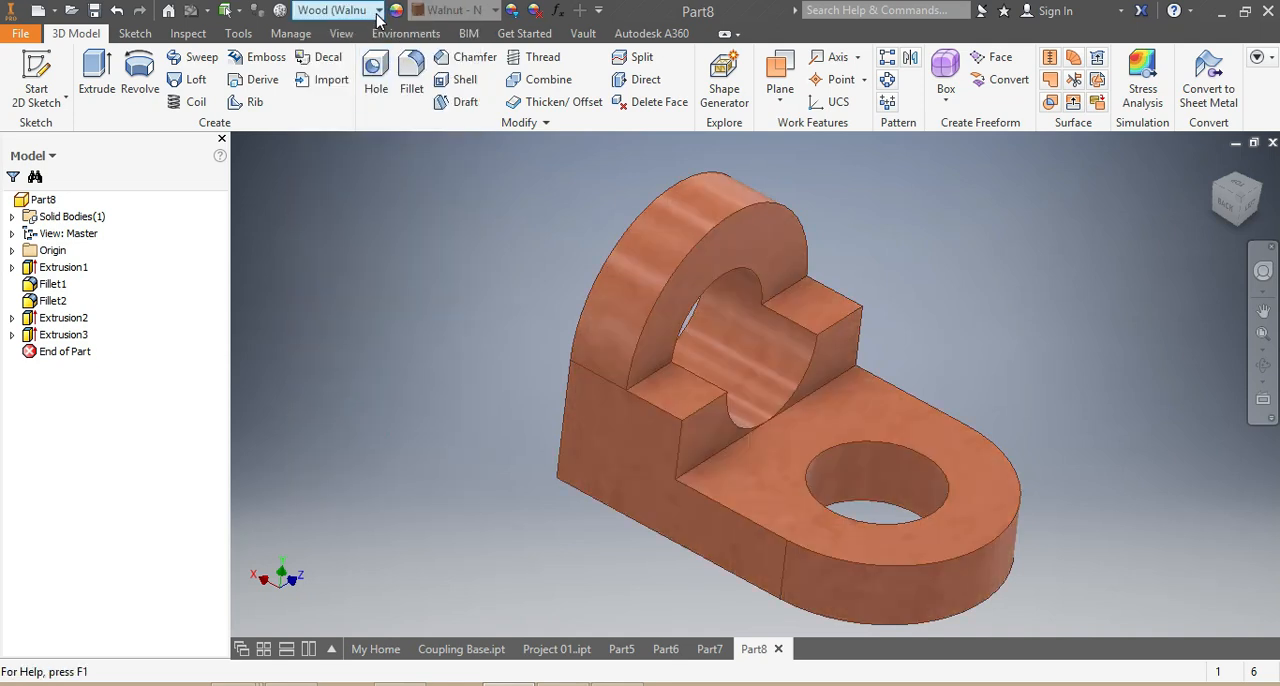
- Examine the walnut bracket's steps, rounded legs and both holes up close and from the opposite side
scroll(825, 438, "down", 1)
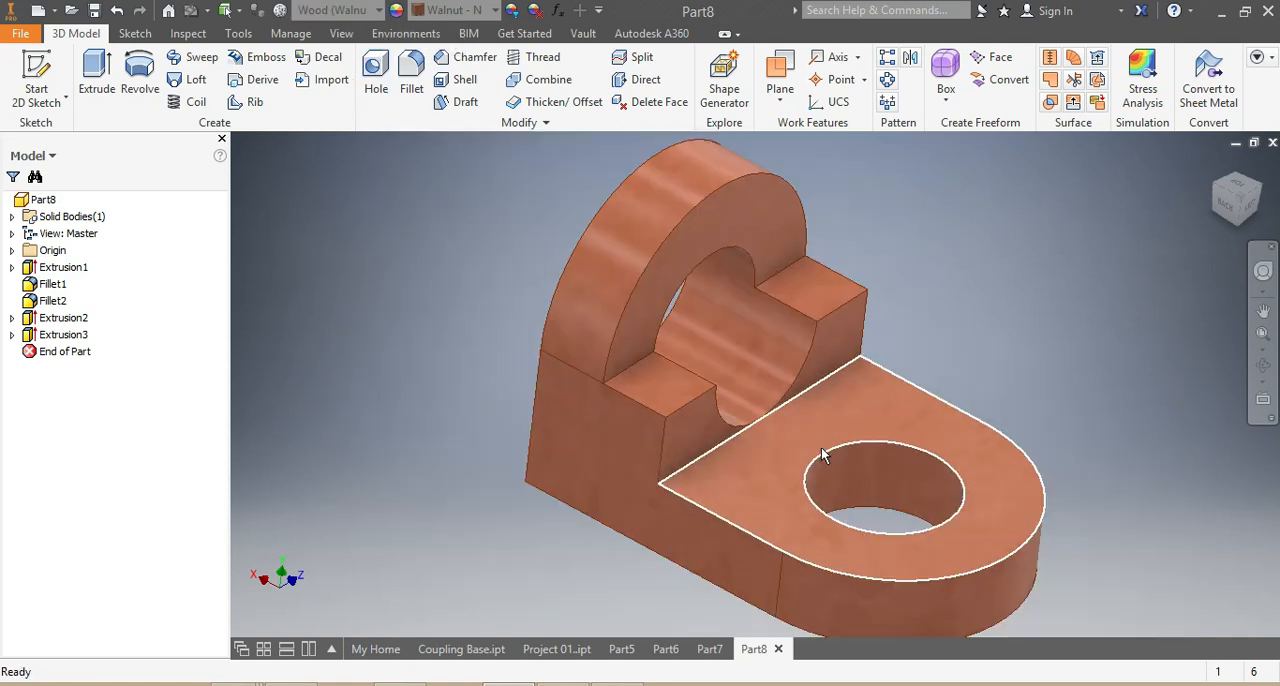
scroll(1050, 530, "up", 2)
scroll(1060, 575, "down", 2)
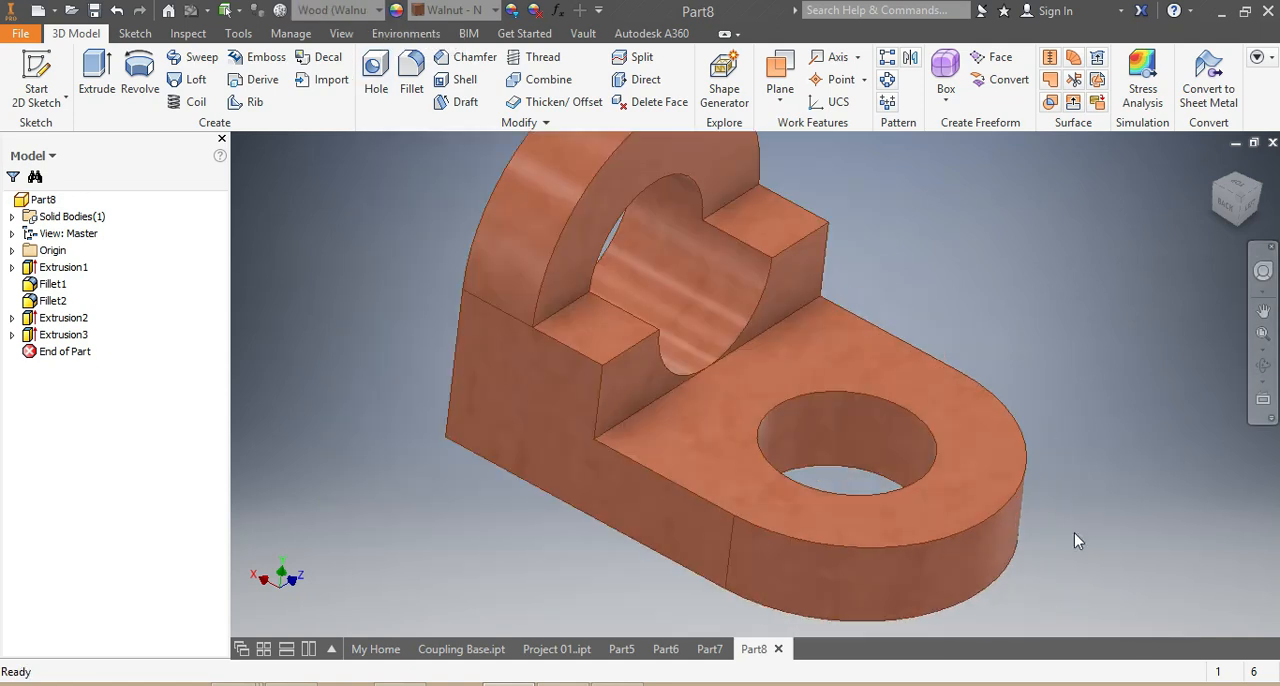
scroll(1075, 535, "up", 1)
mouse_move(1226, 208)
left_mouse_down()
mouse_move(1160, 280)
mouse_move(1115, 245)
mouse_move(1150, 215)
mouse_move(1135, 330)
mouse_move(1180, 290)
mouse_move(1180, 345)
mouse_move(1210, 250)
mouse_move(1142, 318)
mouse_move(1151, 393)
left_mouse_up()
scroll(1151, 393, "down", 3)
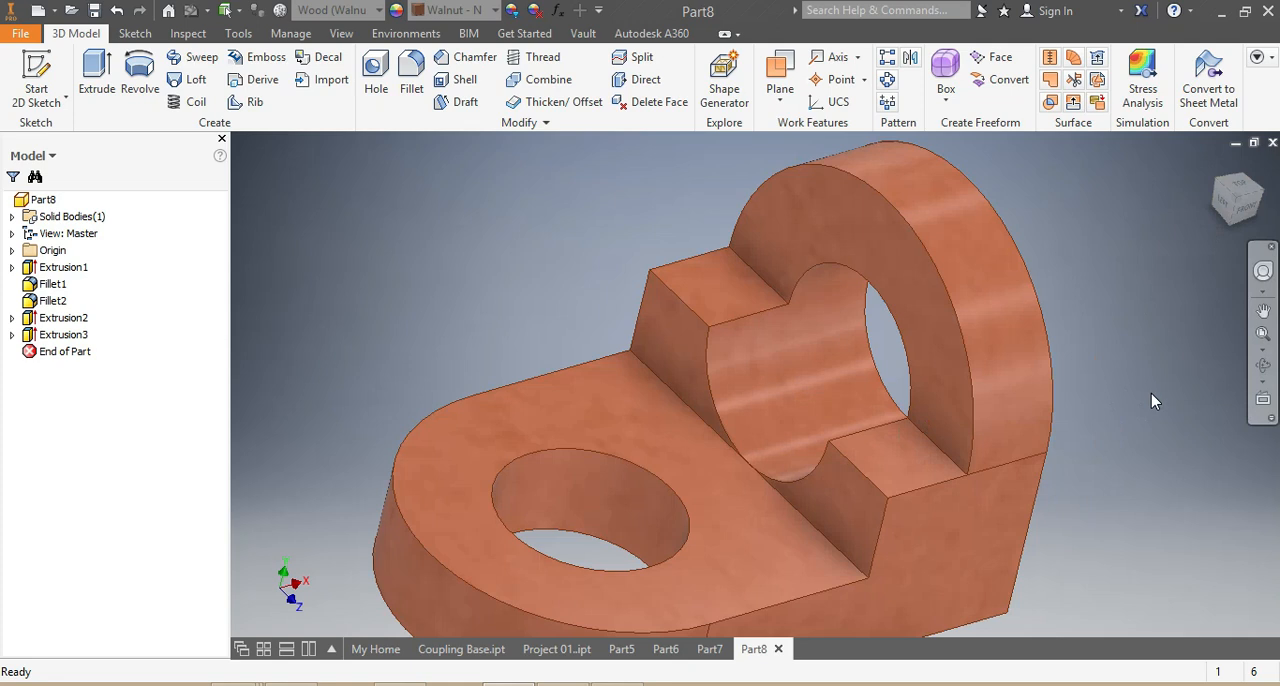
scroll(1151, 393, "up", 3)
scroll(1126, 545, "down", 3)
scroll(1126, 549, "up", 3)
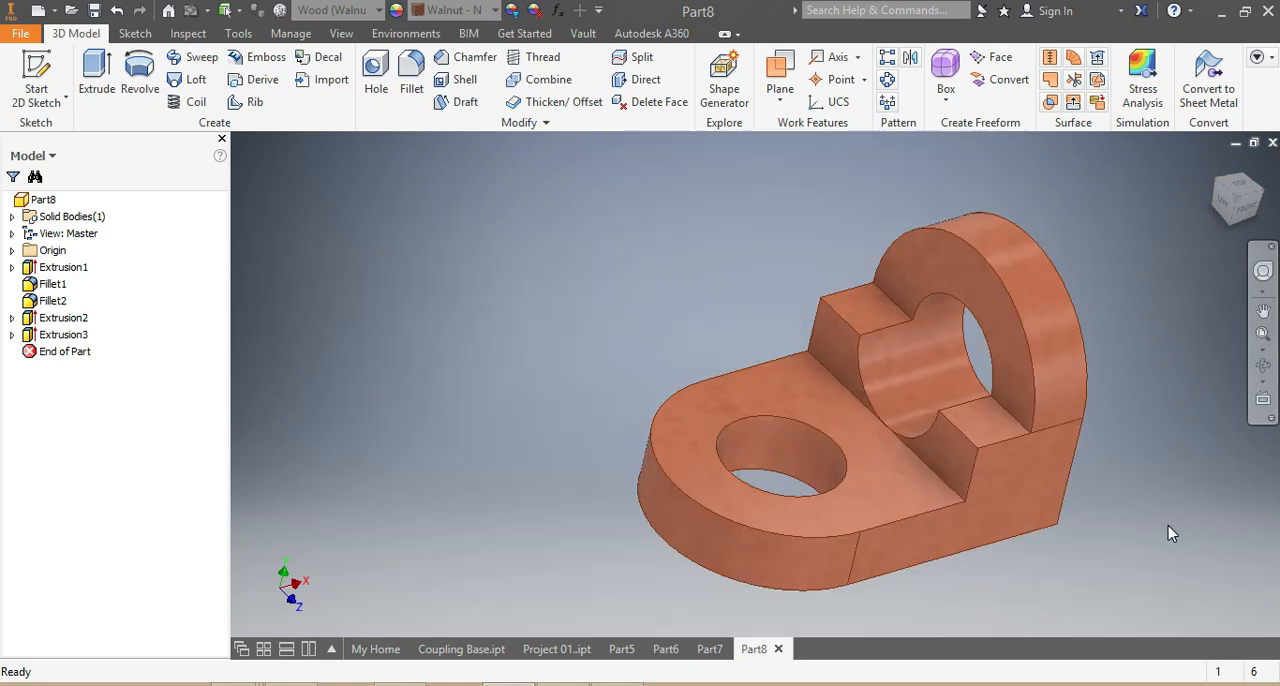
scroll(1168, 523, "down", 2)
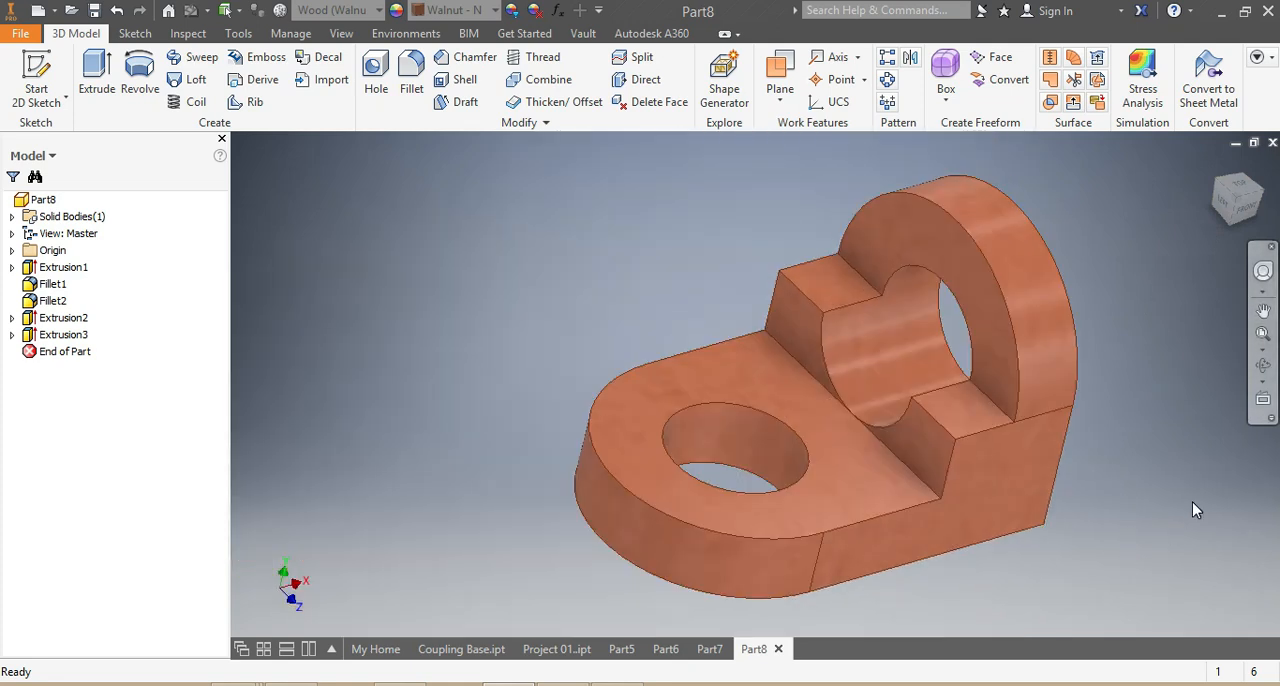
scroll(1193, 502, "down", 3)
scroll(1208, 480, "up", 2)
scroll(1218, 482, "up", 2)
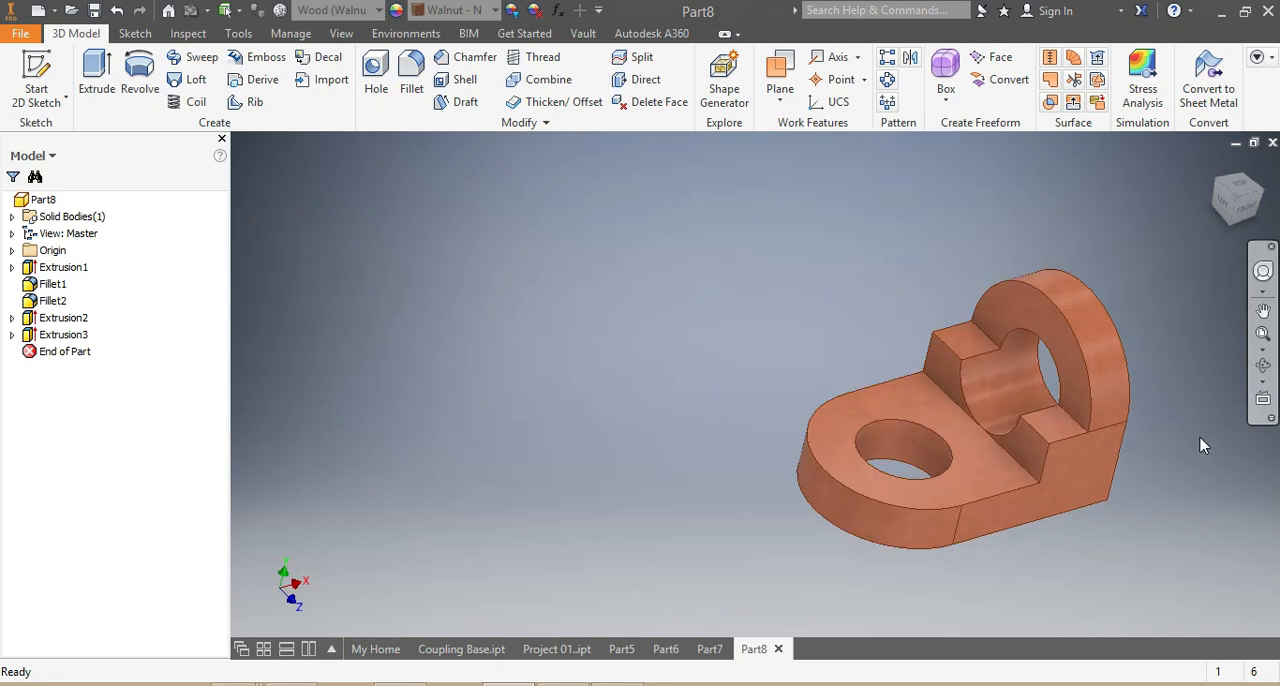
scroll(1171, 309, "down", 3)
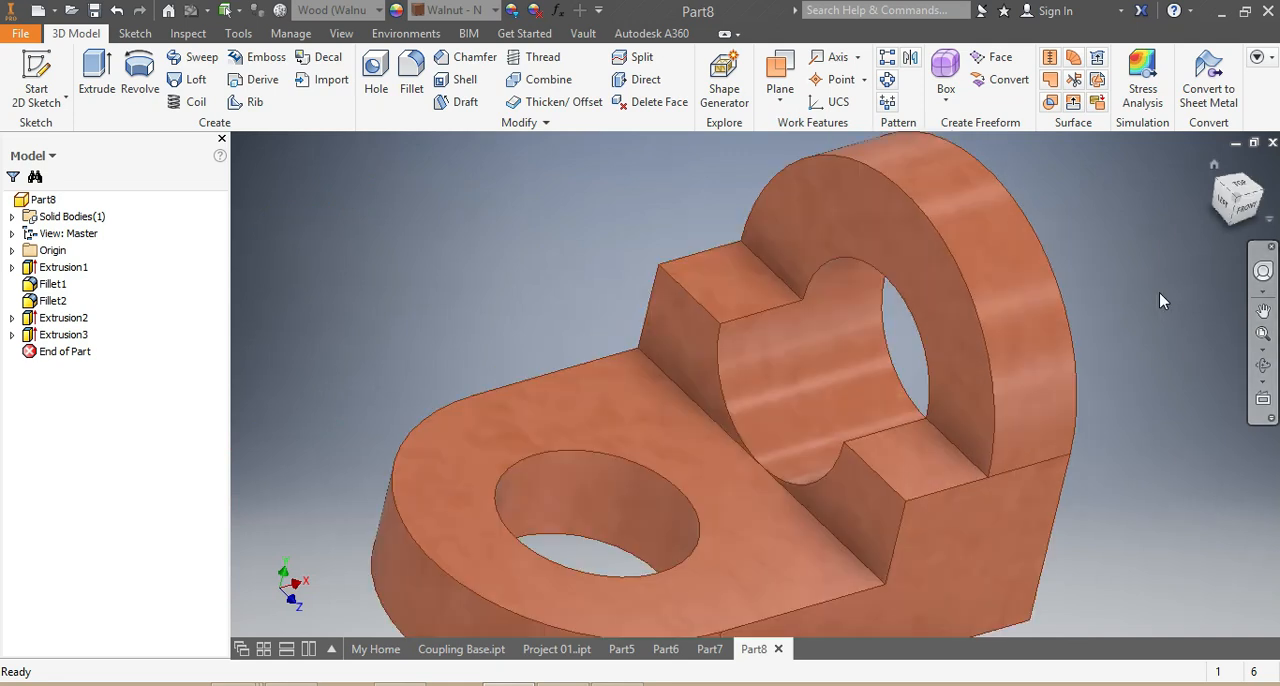